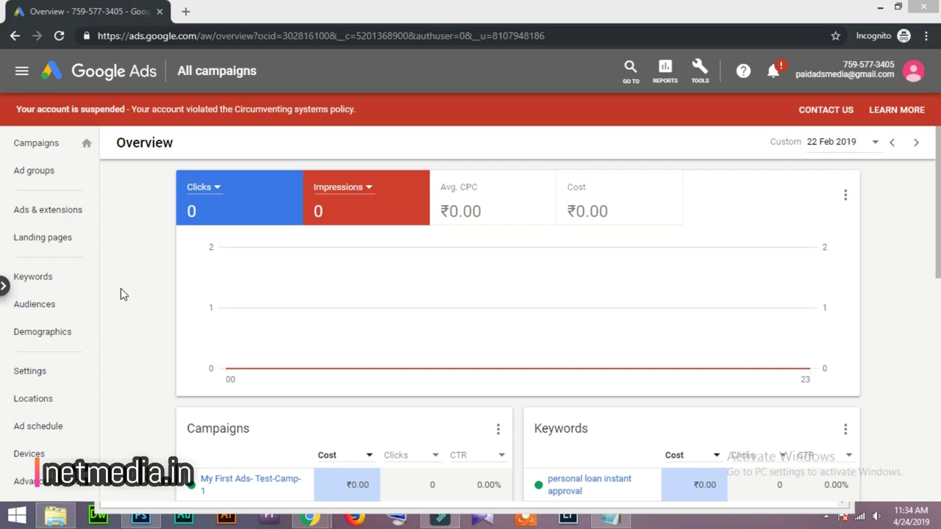
{"action": "double_click", "coordinate": [441, 16]}
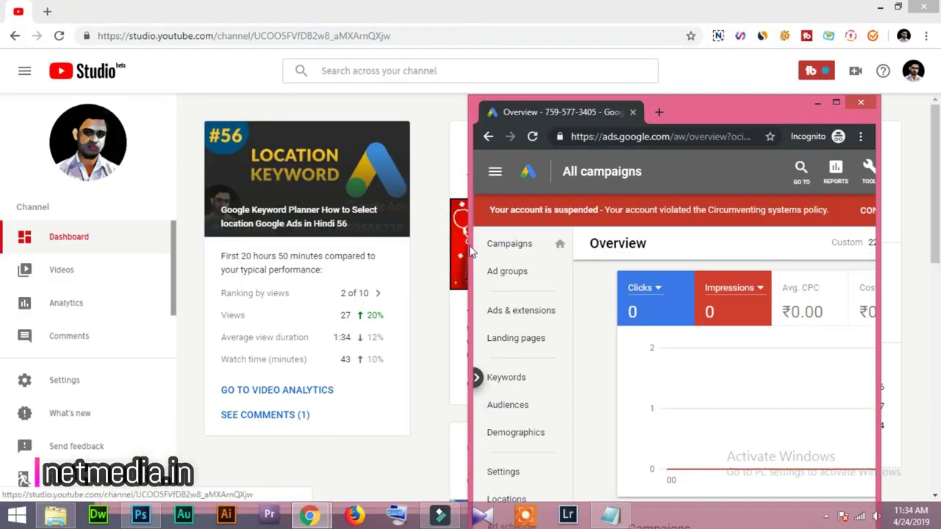
{"action": "double_click", "coordinate": [732, 102]}
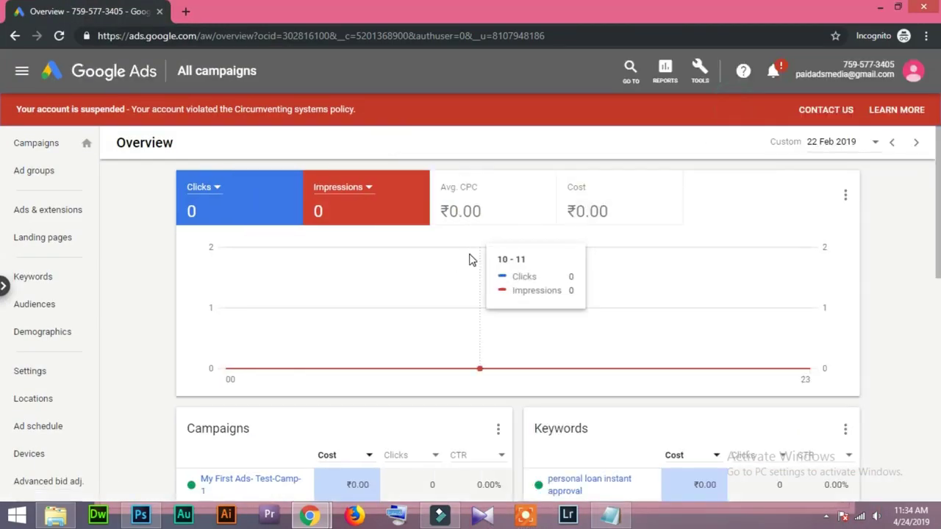
Switch to the Notepad title file and add a numbered list below the title: "1. Location", "2. Keywords" and an empty "3.".
{"action": "left_click", "coordinate": [609, 520]}
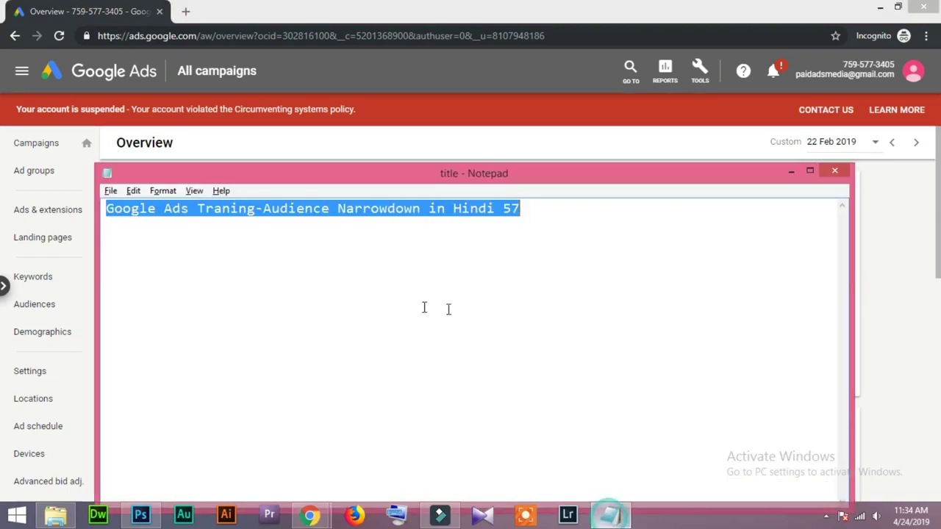
{"action": "left_click", "coordinate": [542, 212]}
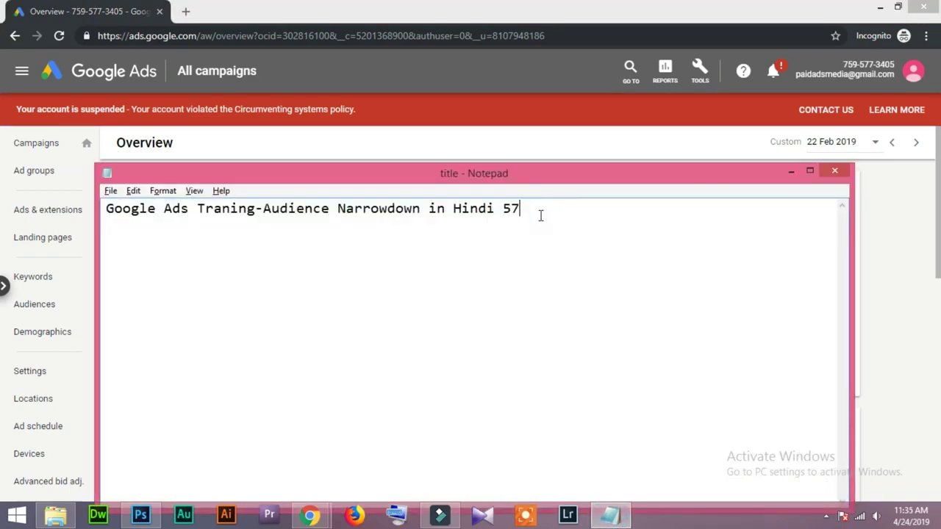
{"action": "key", "text": "Return"}
{"action": "key", "text": "Return"}
{"action": "type", "text": "1. Locat"}
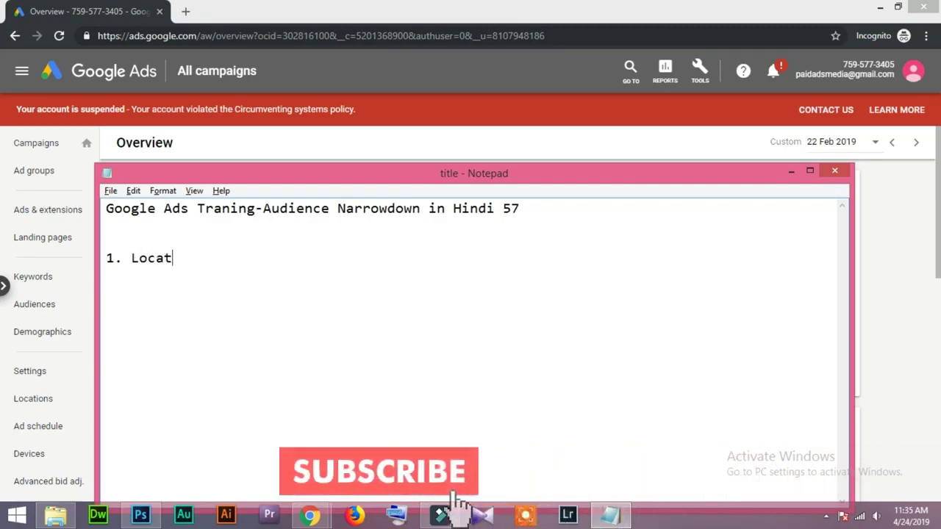
{"action": "type", "text": "ion"}
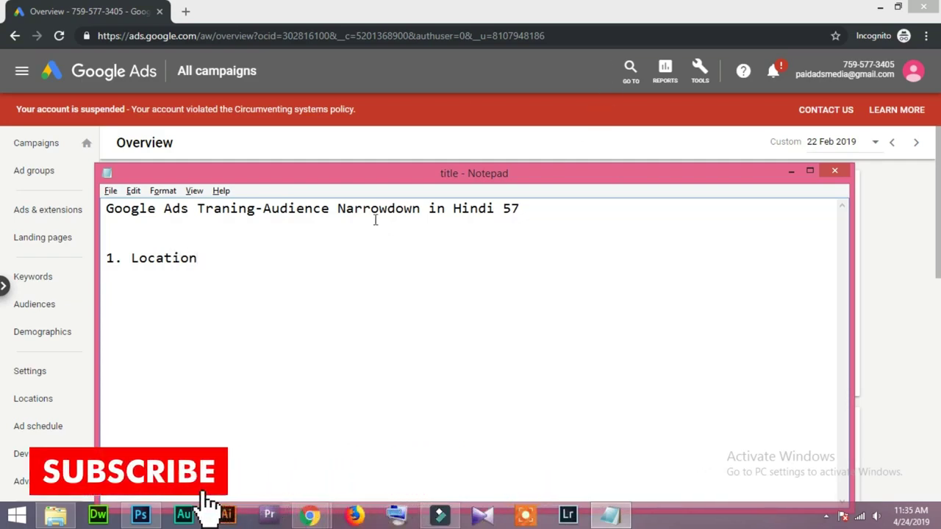
{"action": "key", "text": "Return"}
{"action": "type", "text": "2. Keywords"}
{"action": "key", "text": "Return"}
{"action": "type", "text": "3."}
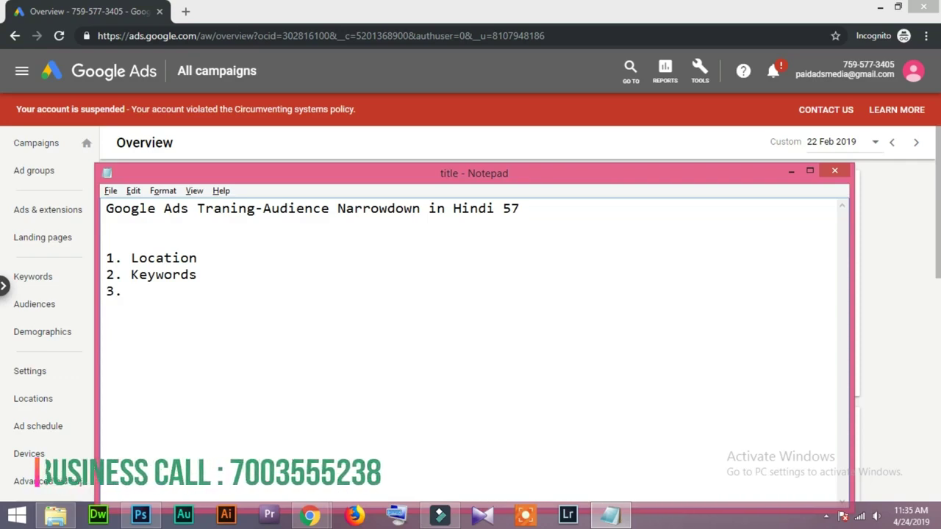
Enter "Profosanal" as the third item of the list.
{"action": "left_click", "coordinate": [213, 258]}
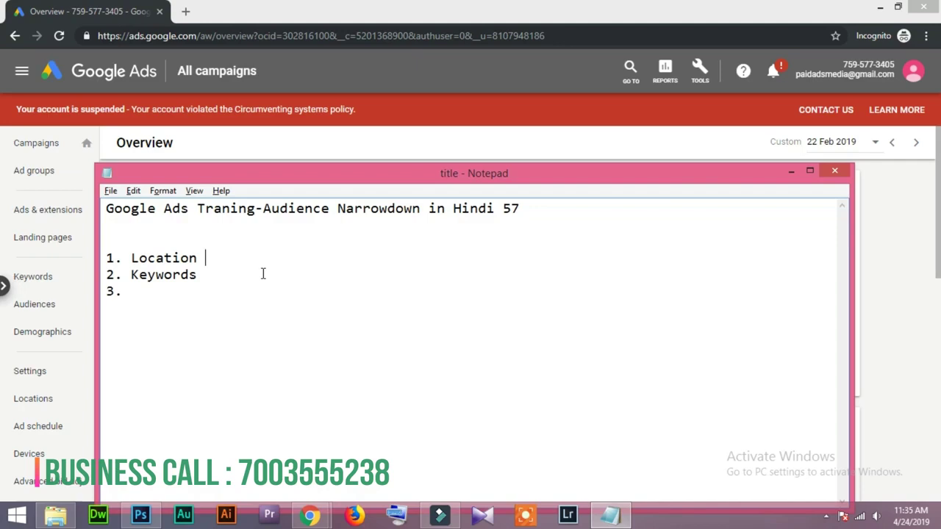
{"action": "key", "text": "Down"}
{"action": "key", "text": "Down"}
{"action": "type", "text": "Profosanal"}
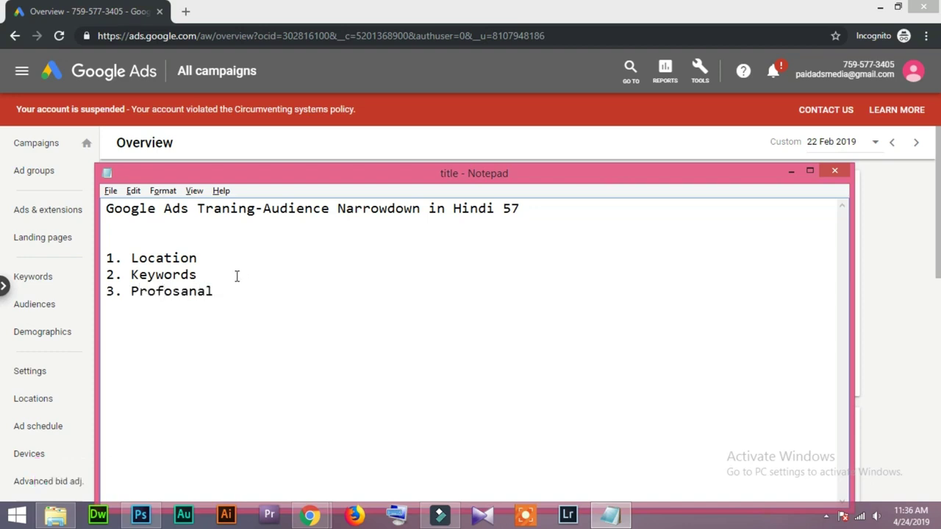
Replace the third list item's text with "Catagory".
{"action": "left_click", "coordinate": [181, 291]}
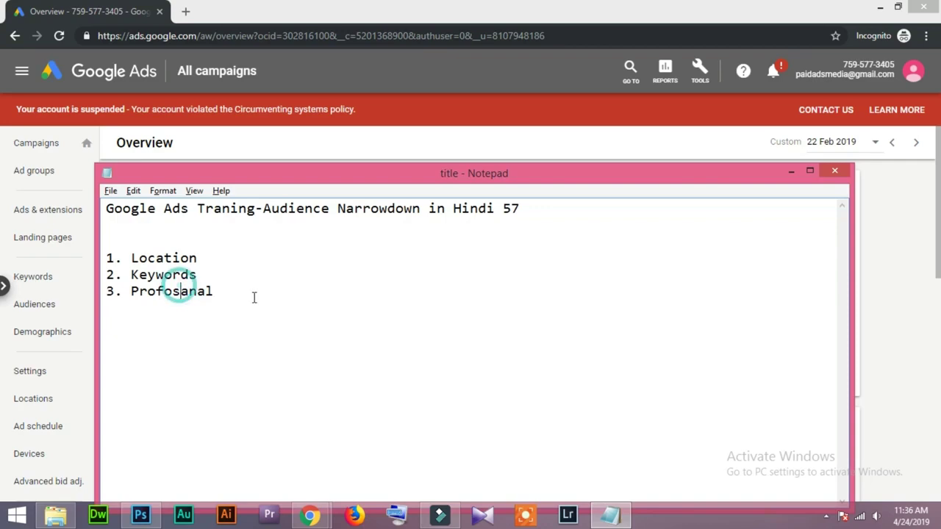
{"action": "left_click", "coordinate": [212, 291]}
{"action": "left_click_drag", "start_coordinate": [211, 291], "coordinate": [131, 291]}
{"action": "type", "text": "Catagory"}
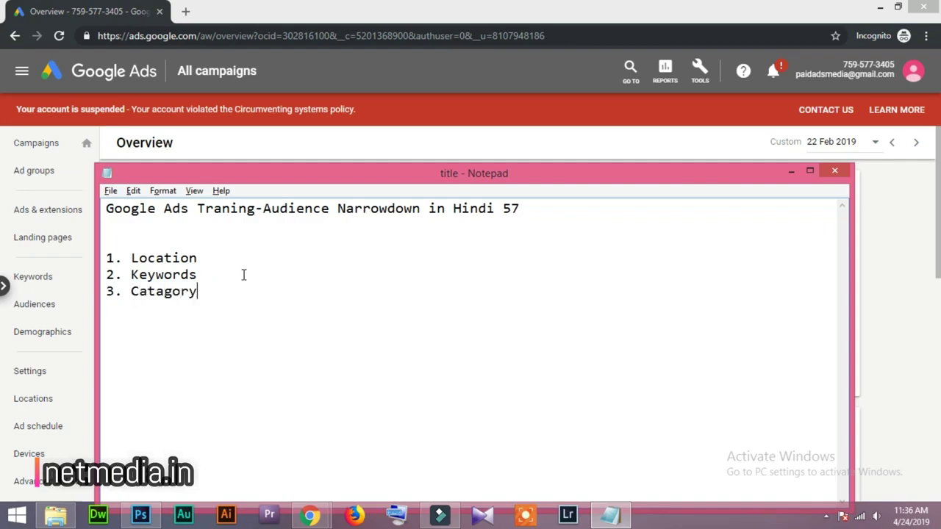
{"action": "left_click_drag", "start_coordinate": [219, 292], "coordinate": [106, 258]}
{"action": "left_click", "coordinate": [242, 282]}
Switch back to Google Ads and start creating a new campaign from the Campaigns page.
{"action": "left_click", "coordinate": [790, 171]}
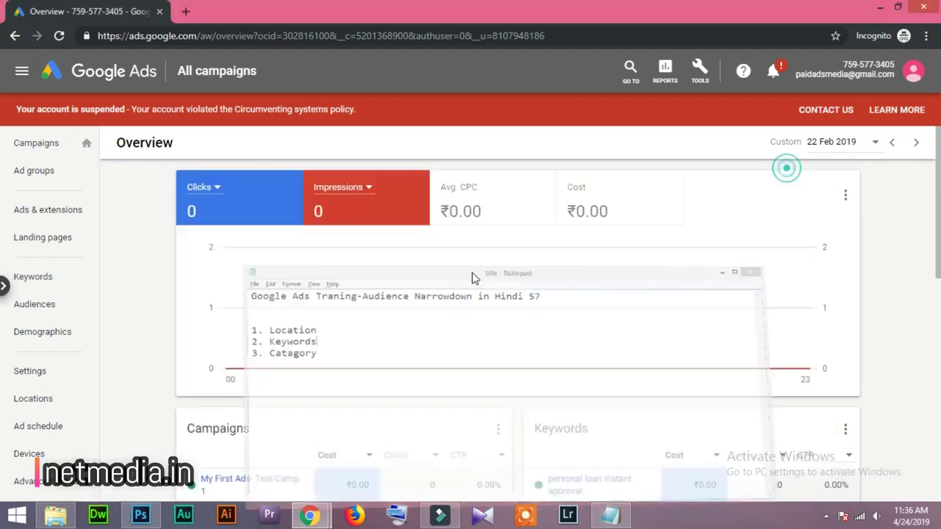
{"action": "left_click", "coordinate": [37, 142]}
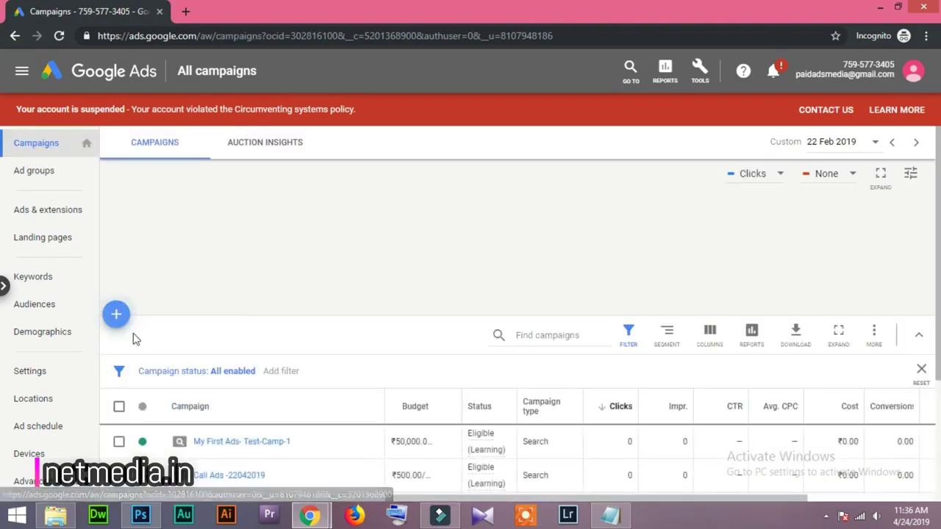
{"action": "left_click", "coordinate": [116, 314]}
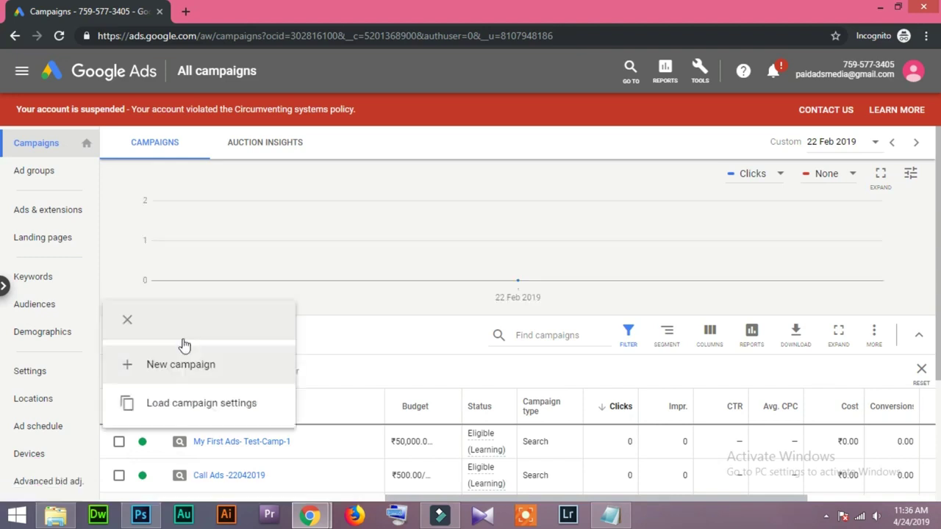
{"action": "left_click", "coordinate": [184, 366]}
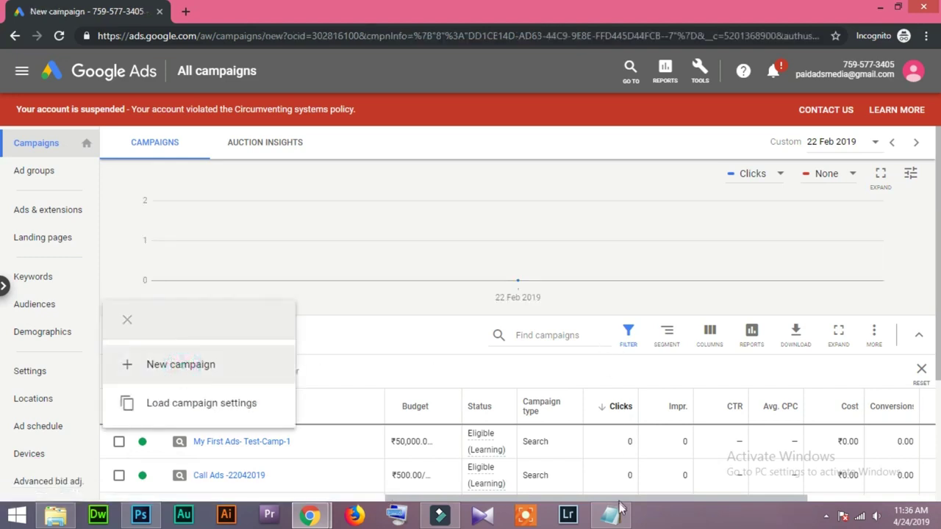
{"action": "key", "text": "alt+Tab"}
{"action": "left_click", "coordinate": [236, 263]}
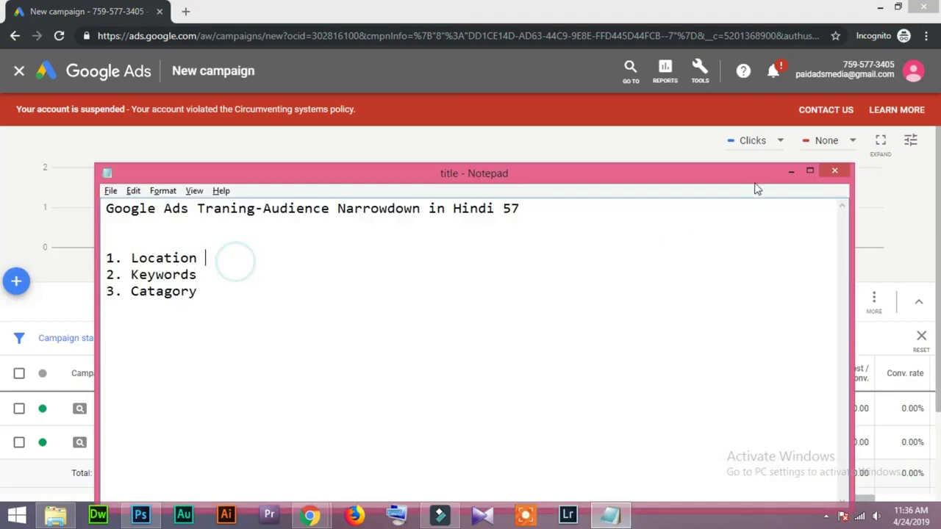
{"action": "left_click", "coordinate": [790, 173]}
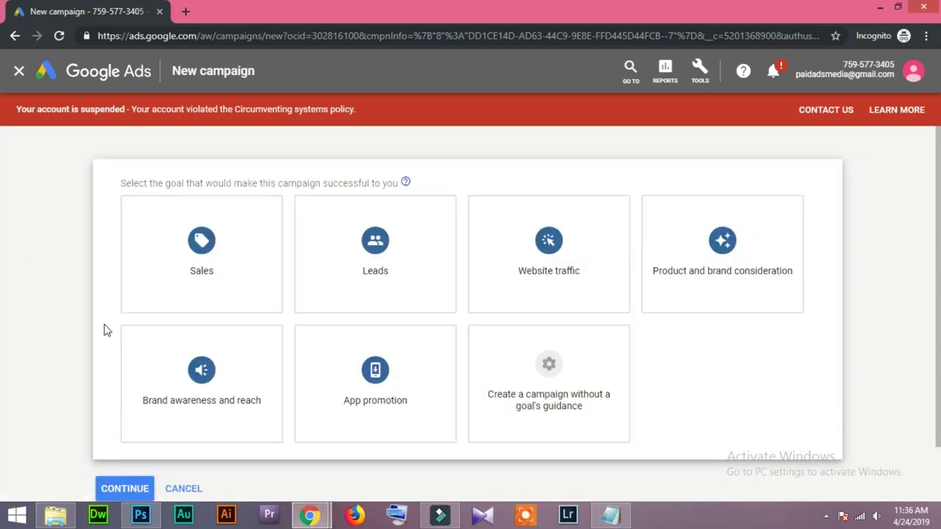
Choose to create the campaign without a goal's guidance and select Search as the campaign type.
{"action": "scroll", "coordinate": [105, 328], "scroll_direction": "down", "scroll_amount": 1}
{"action": "left_click", "coordinate": [550, 306]}
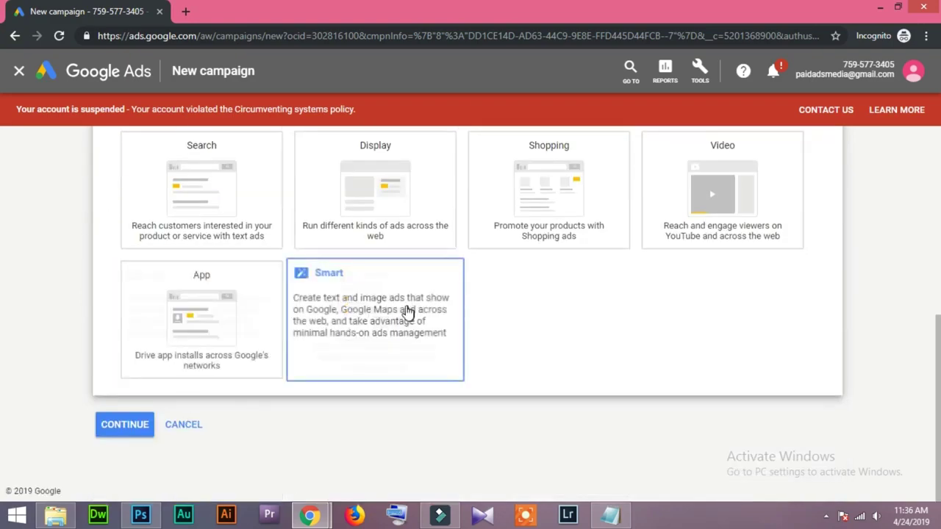
{"action": "scroll", "coordinate": [246, 346], "scroll_direction": "up", "scroll_amount": 2}
{"action": "left_click", "coordinate": [211, 336]}
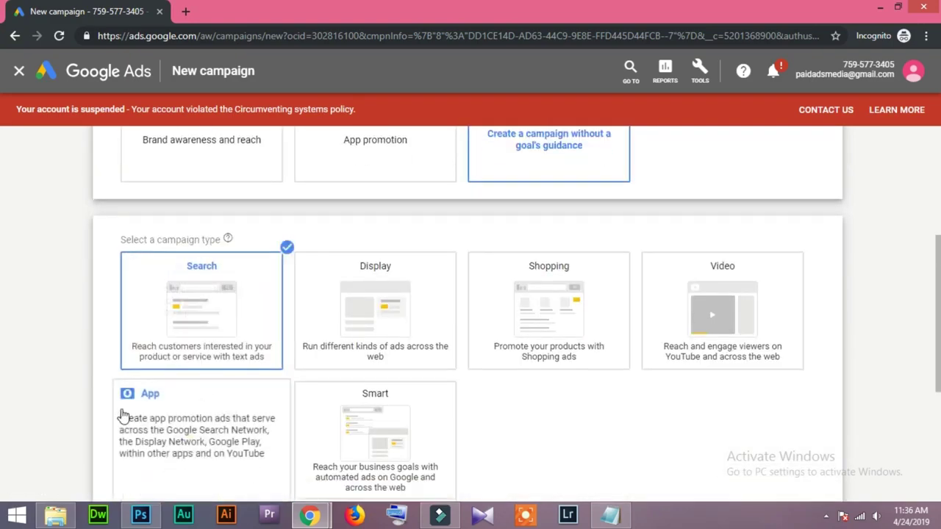
Select website visits as the wanted result with the business website exmplae.com, and continue to the campaign settings.
{"action": "left_click", "coordinate": [134, 372]}
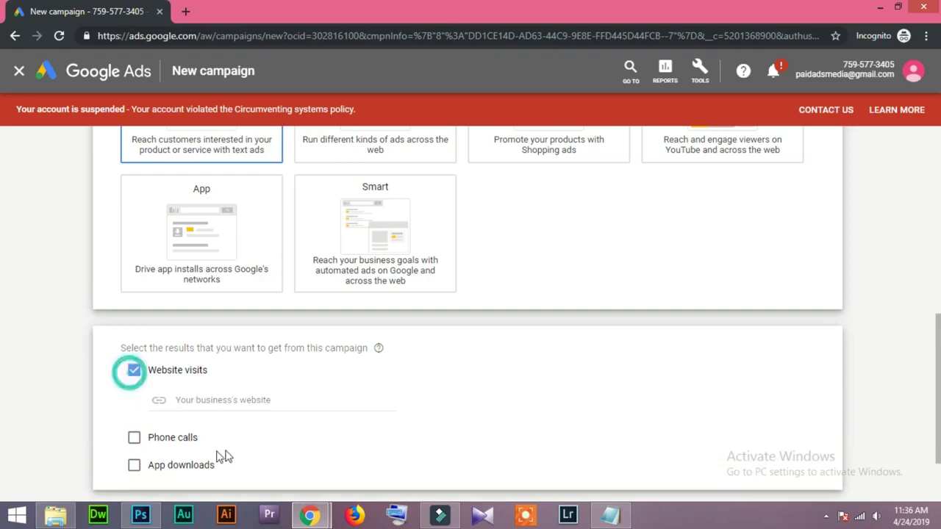
{"action": "left_click", "coordinate": [198, 401]}
{"action": "scroll", "coordinate": [173, 62], "scroll_direction": "up", "scroll_amount": 1}
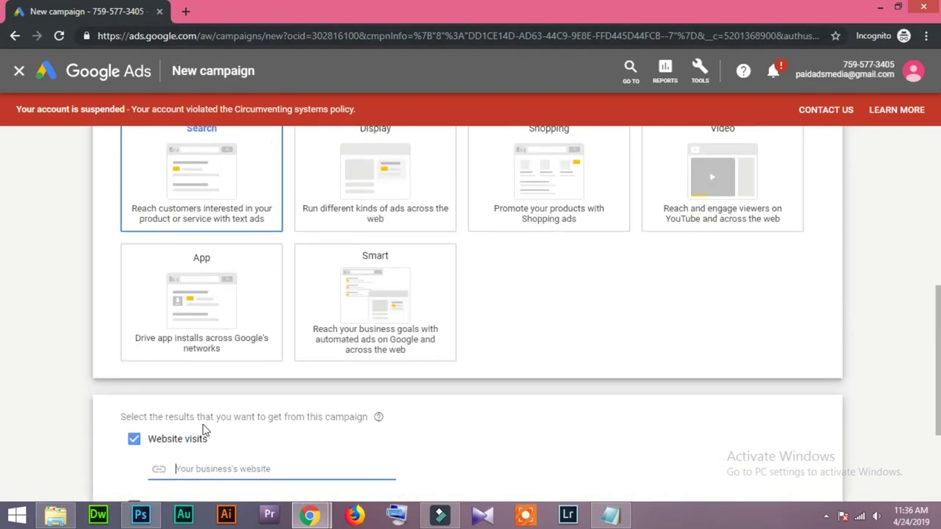
{"action": "type", "text": "exmplae"}
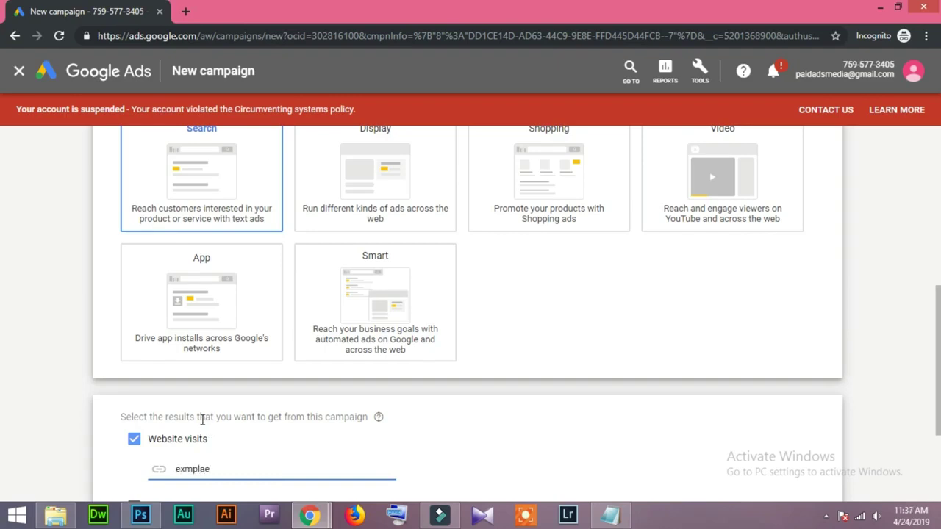
{"action": "type", "text": ".com"}
{"action": "scroll", "coordinate": [201, 420], "scroll_direction": "down", "scroll_amount": 2}
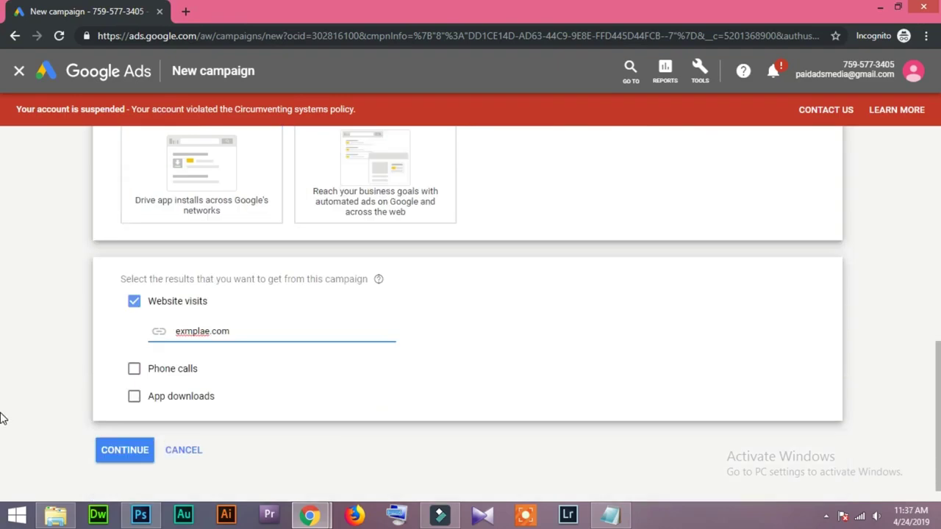
{"action": "left_click", "coordinate": [140, 439]}
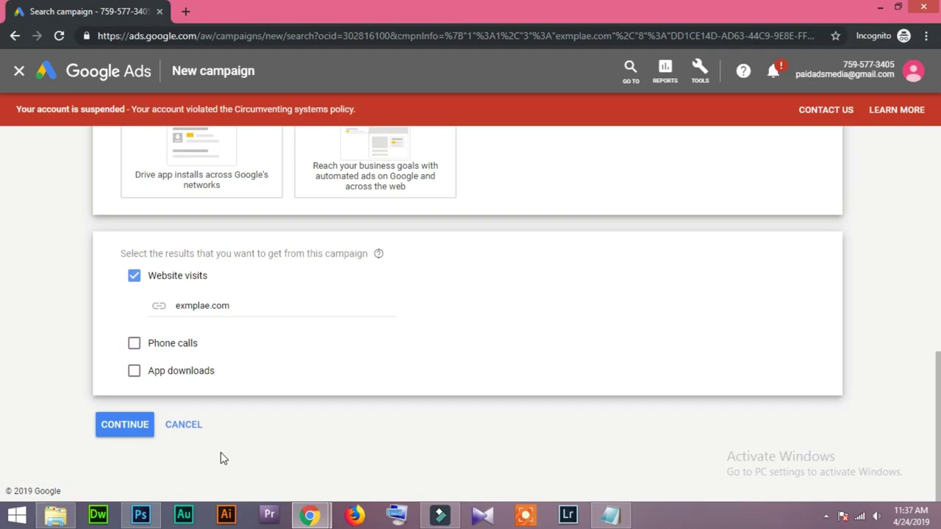
Switch to the Notepad list and add "( Pune-Poyapur )" after Location in the first item.
{"action": "left_click", "coordinate": [610, 515]}
{"action": "left_click", "coordinate": [211, 262]}
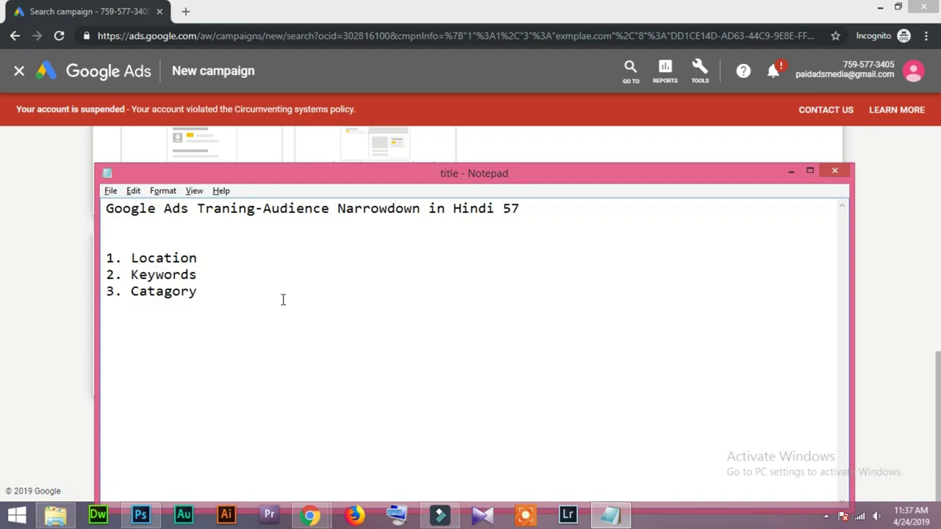
{"action": "type", "text": "( Indi"}
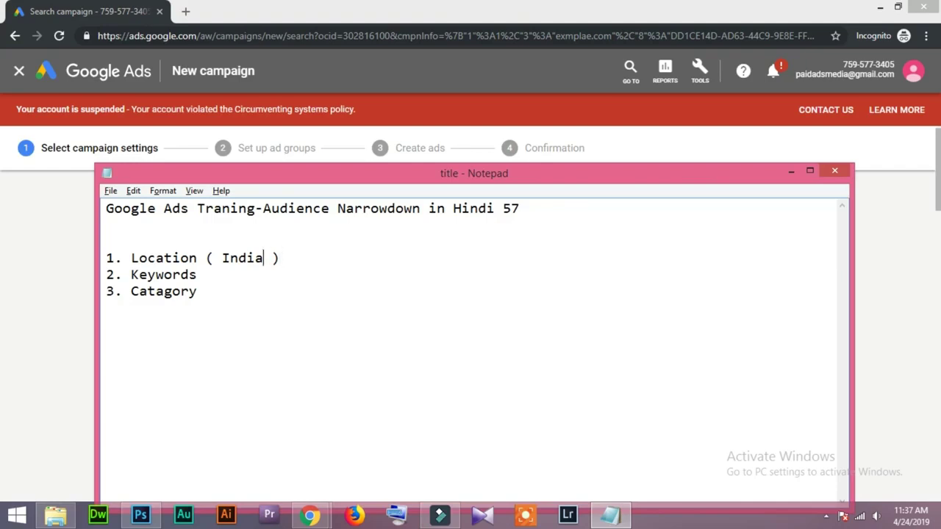
{"action": "type", "text": "a-Pune"}
{"action": "left_click", "coordinate": [267, 259]}
{"action": "left_click_drag", "start_coordinate": [271, 258], "coordinate": [222, 257]}
{"action": "left_click", "coordinate": [269, 256]}
{"action": "key", "text": "BackSpace"}
{"action": "left_click", "coordinate": [256, 258]}
{"action": "type", "text": "-Poyapur"}
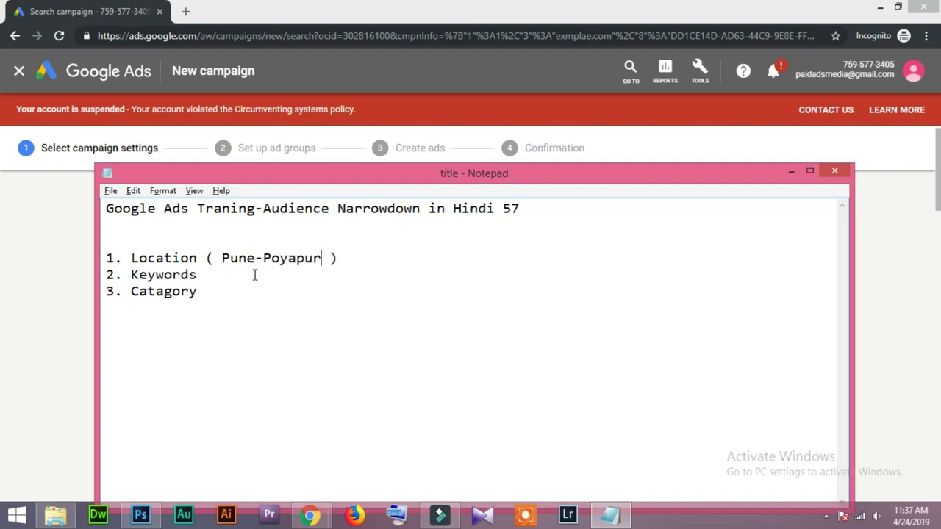
Change the text in the Location item's brackets to "India-Pune-Poyapur".
{"action": "left_click_drag", "start_coordinate": [264, 258], "coordinate": [223, 258]}
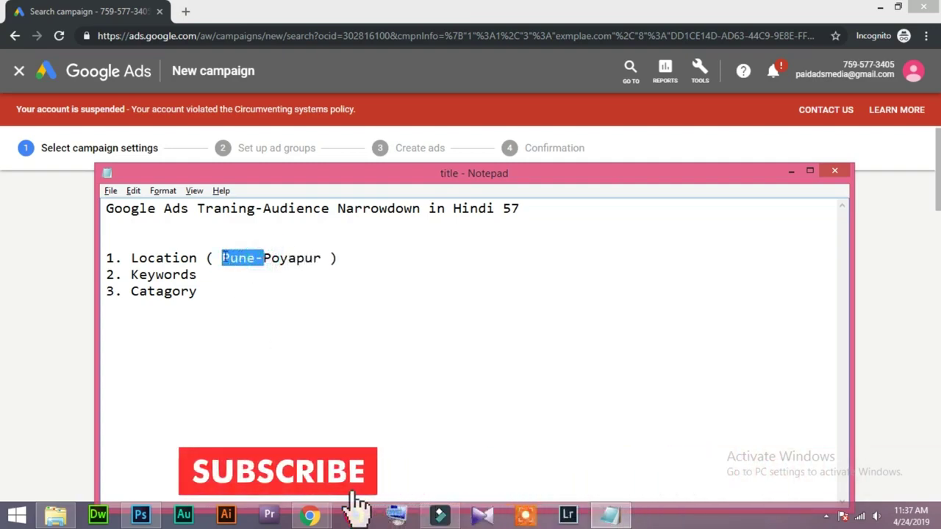
{"action": "key", "text": "BackSpace"}
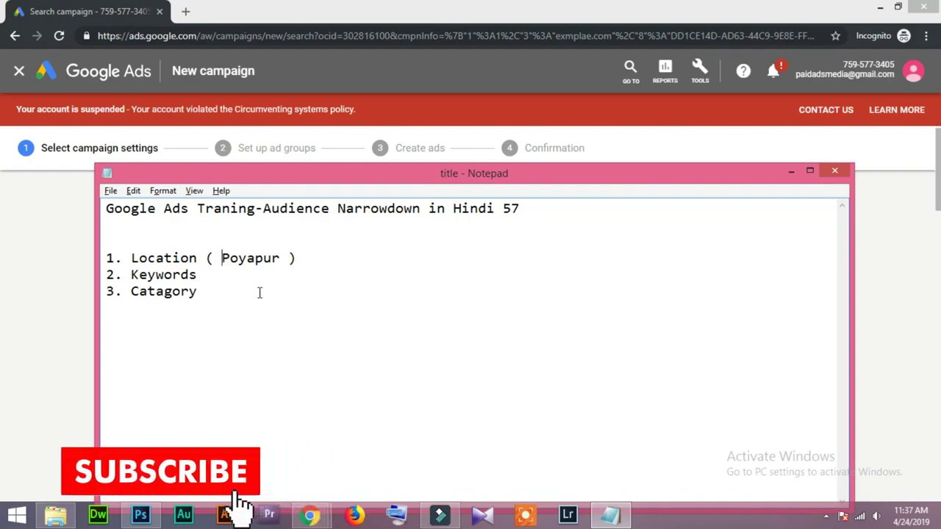
{"action": "type", "text": "India-"}
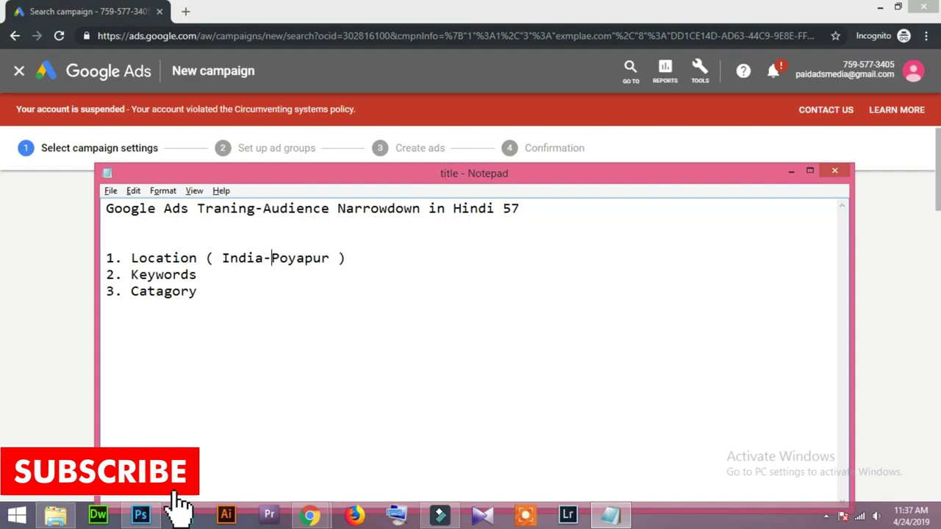
{"action": "type", "text": "-Pune"}
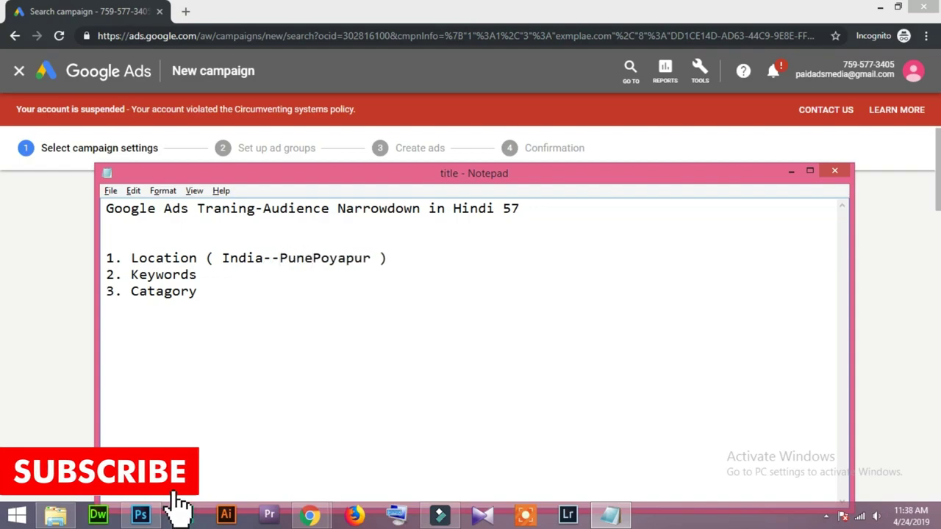
{"action": "type", "text": "-"}
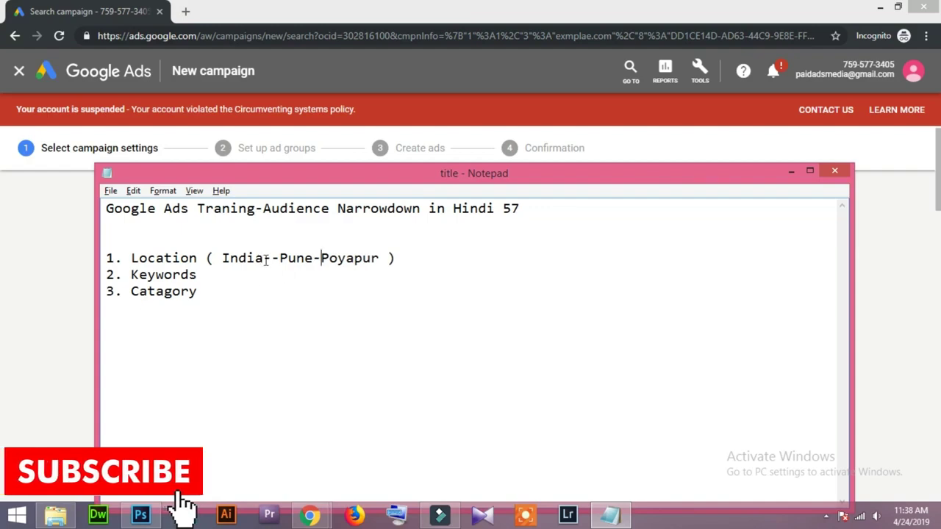
{"action": "left_click_drag", "start_coordinate": [320, 258], "coordinate": [379, 258]}
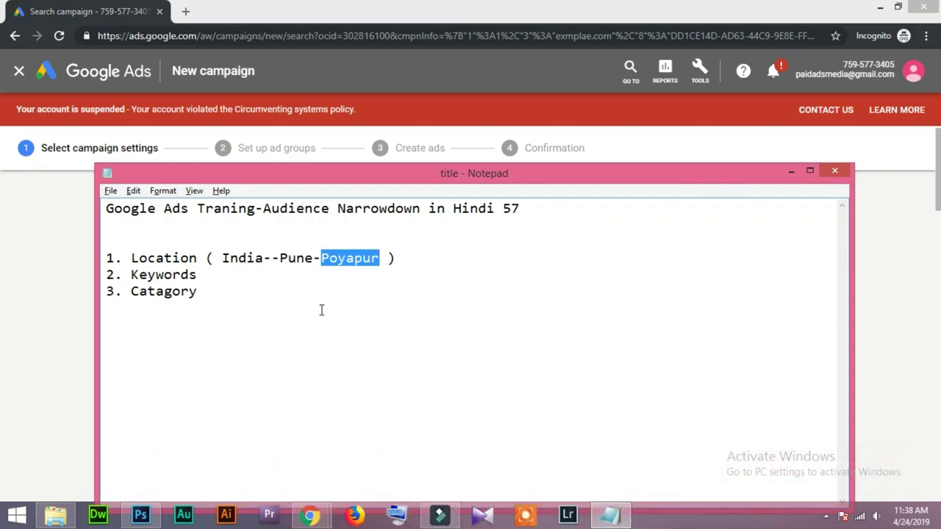
{"action": "left_click", "coordinate": [205, 275]}
{"action": "left_click_drag", "start_coordinate": [397, 258], "coordinate": [280, 258]}
{"action": "left_click", "coordinate": [294, 309]}
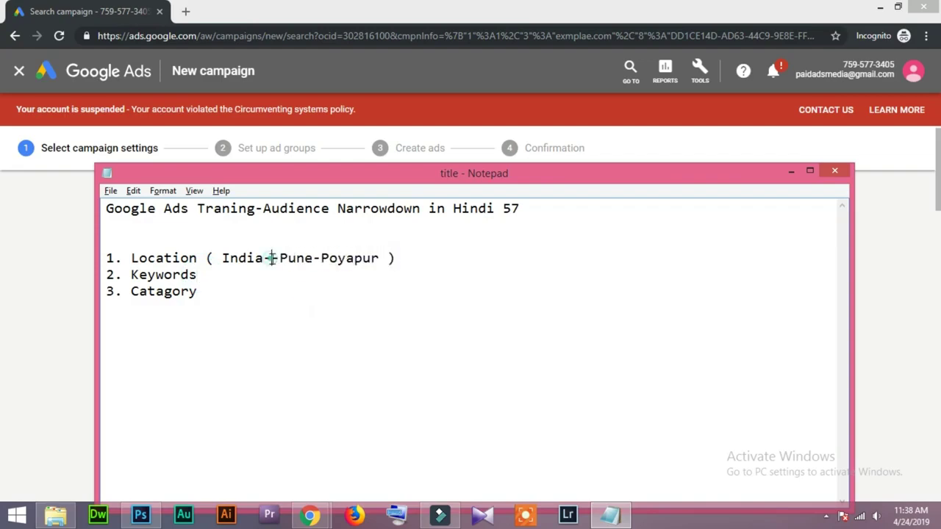
{"action": "key", "text": "BackSpace"}
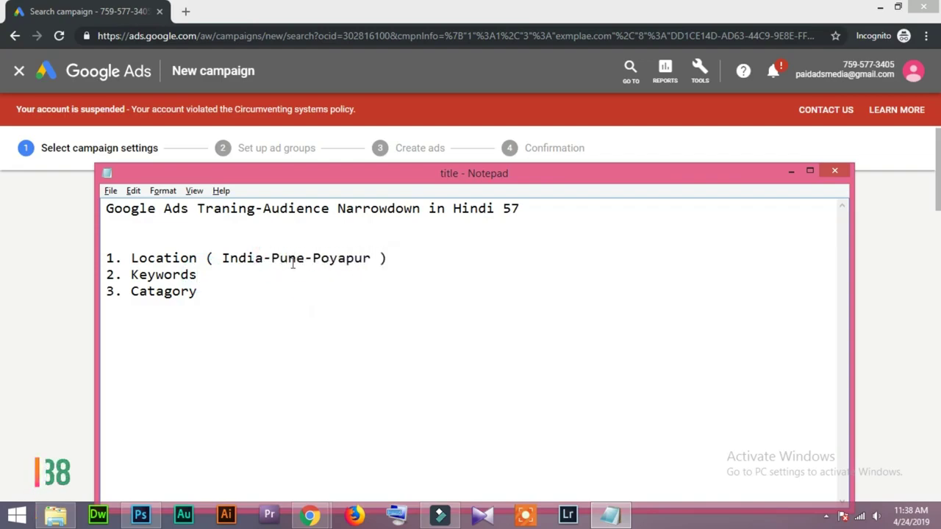
Shorten the text in the Location item's brackets to just "India".
{"action": "left_click_drag", "start_coordinate": [270, 258], "coordinate": [375, 258]}
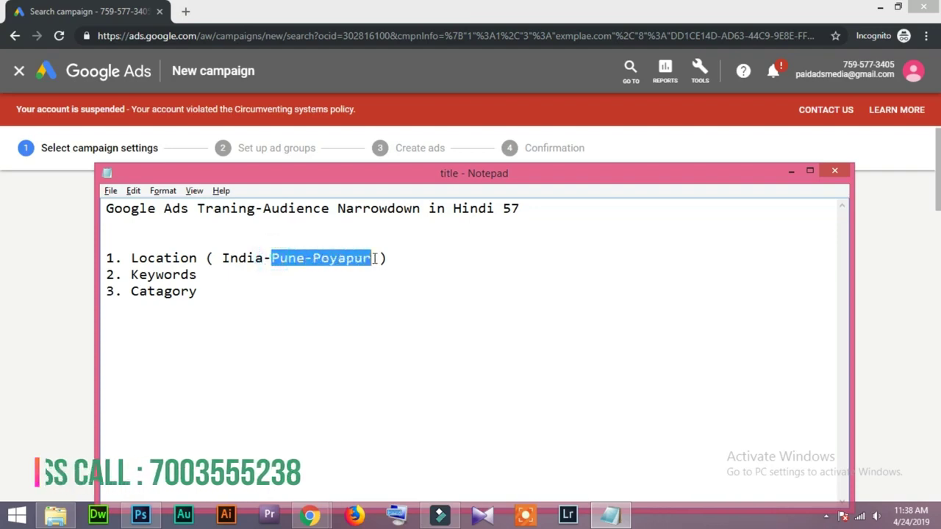
{"action": "key", "text": "BackSpace"}
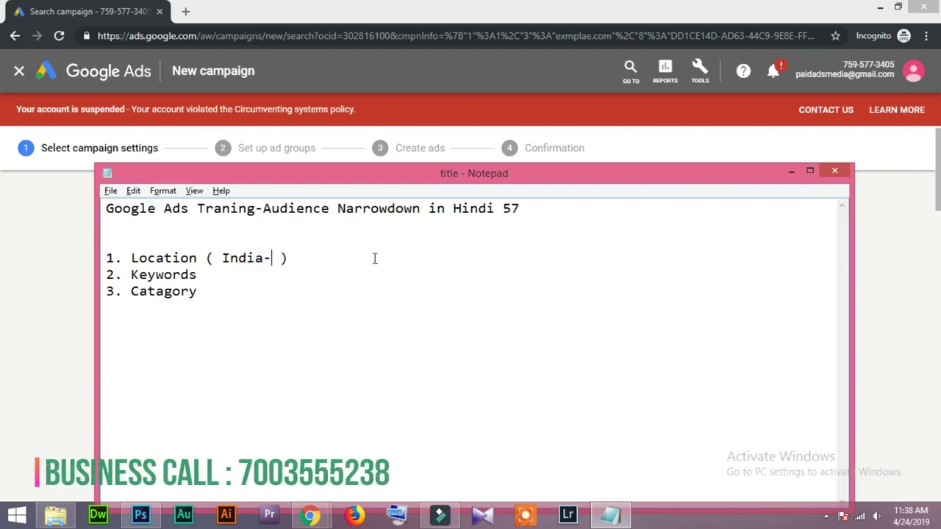
{"action": "key", "text": "BackSpace"}
Add "( packers Services pune )" after Keywords in the second item of the list.
{"action": "left_click", "coordinate": [205, 275]}
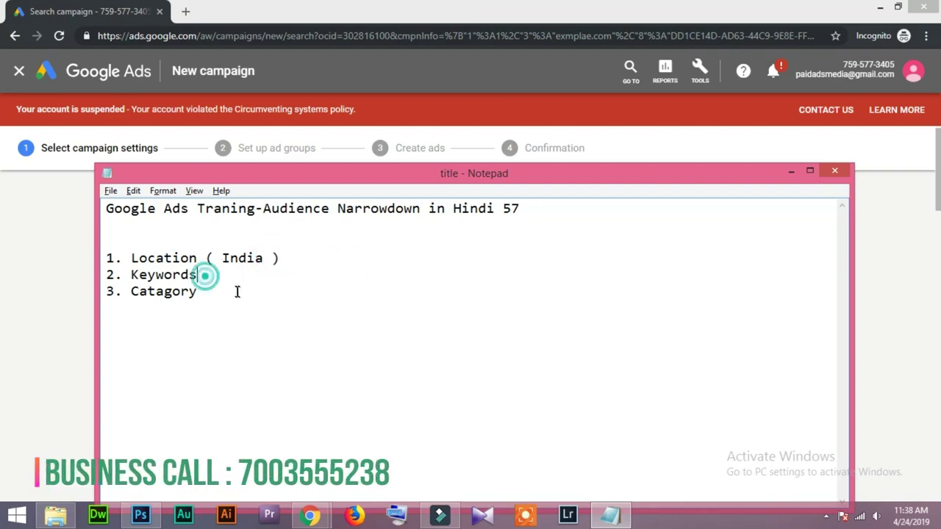
{"action": "type", "text": "( packers S"}
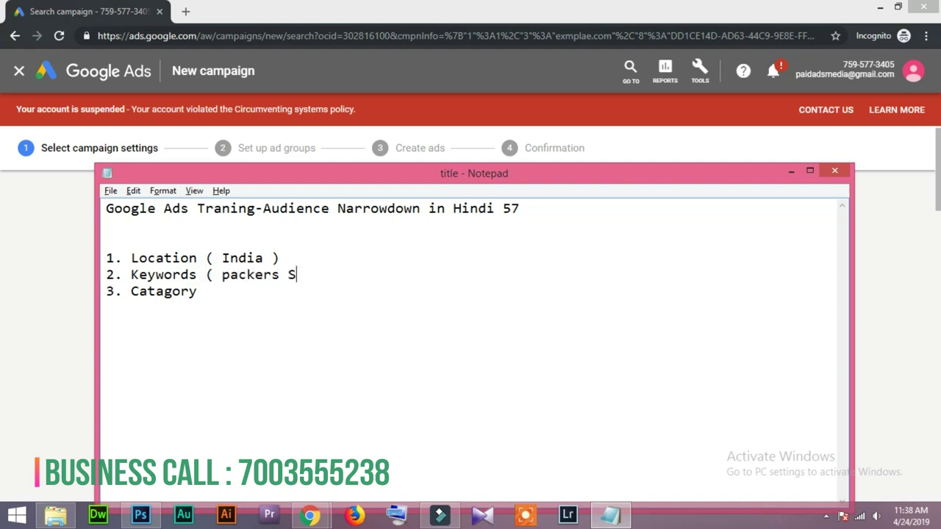
{"action": "type", "text": "ervices pune"}
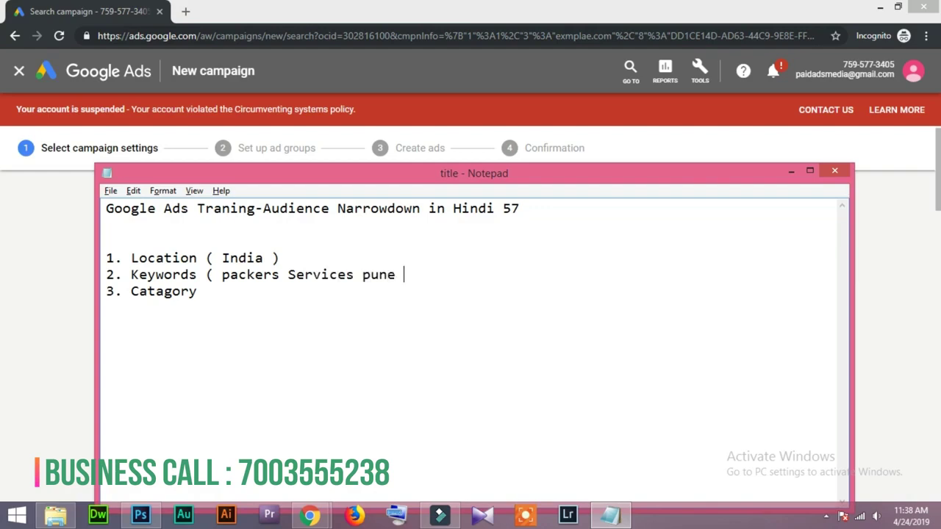
Highlight the word "pune" and the whole phrase "packers Services pune" in the Keywords item.
{"action": "left_click", "coordinate": [361, 274]}
{"action": "key", "text": "shift+Right"}
{"action": "key", "text": "shift+Right"}
{"action": "key", "text": "shift+Right"}
{"action": "key", "text": "shift+Right"}
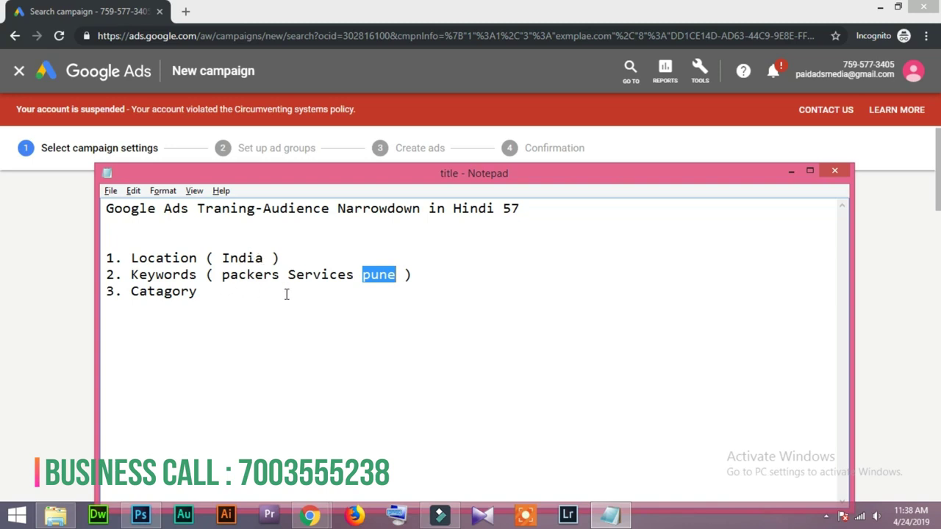
{"action": "left_click", "coordinate": [378, 275]}
{"action": "left_click_drag", "start_coordinate": [361, 274], "coordinate": [396, 276]}
{"action": "left_click", "coordinate": [363, 296]}
{"action": "left_click", "coordinate": [255, 316]}
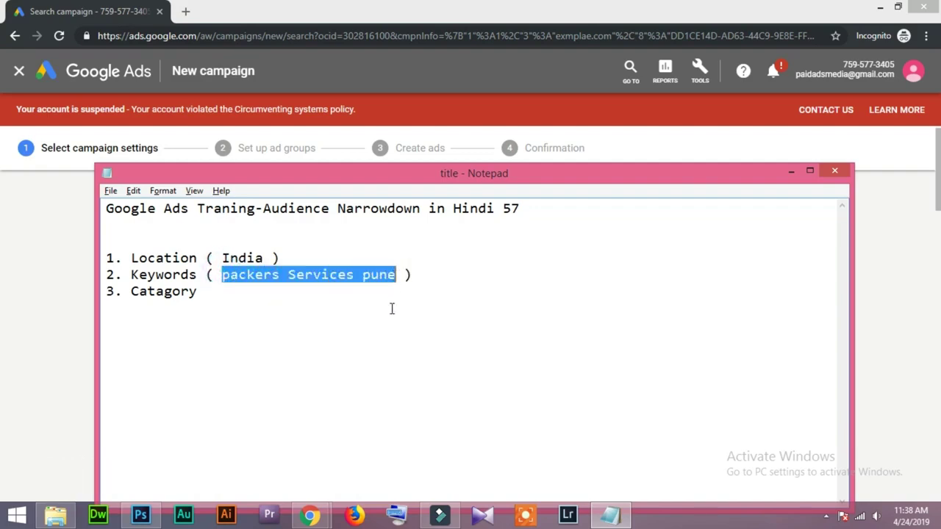
{"action": "left_click", "coordinate": [390, 309]}
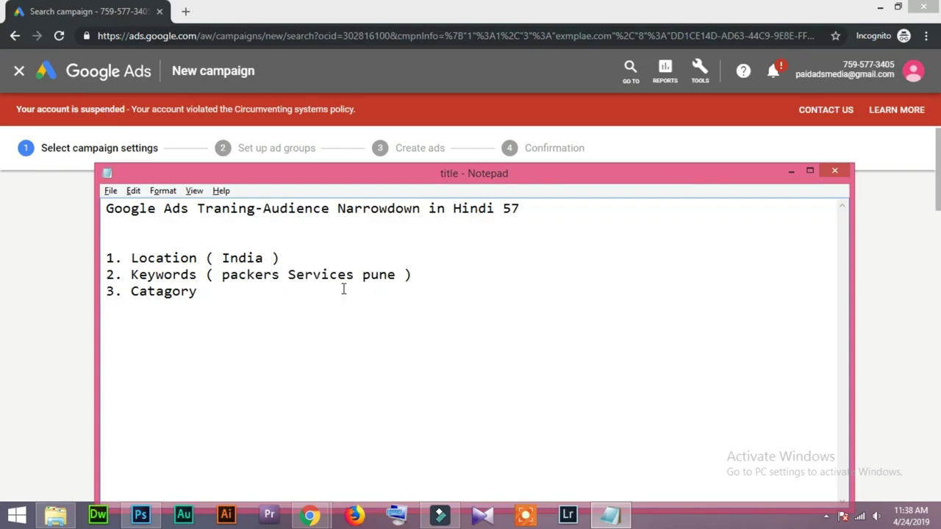
Switch back to the Google Ads campaign settings and open the advanced search for target locations.
{"action": "key", "text": "alt+Tab"}
{"action": "scroll", "coordinate": [4, 389], "scroll_direction": "down", "scroll_amount": 1}
{"action": "scroll", "coordinate": [6, 389], "scroll_direction": "down", "scroll_amount": 3}
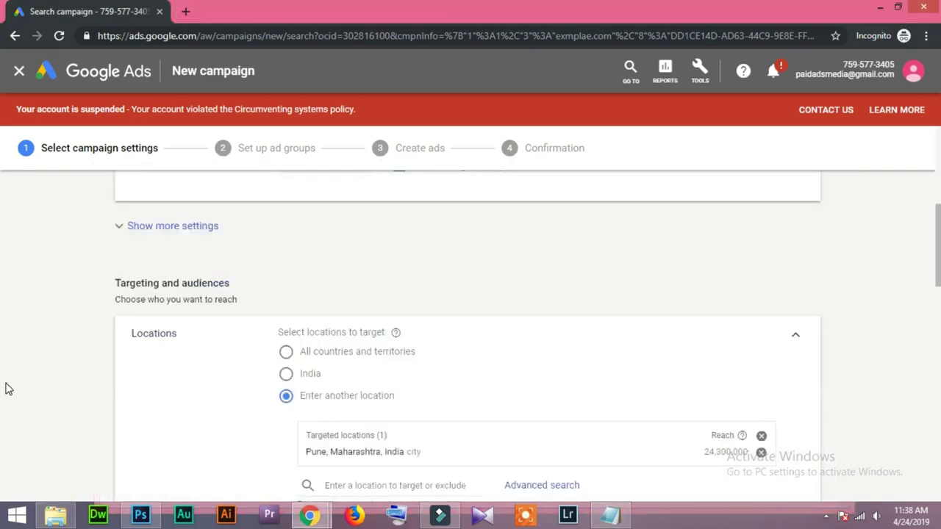
{"action": "scroll", "coordinate": [305, 384], "scroll_direction": "down", "scroll_amount": 1}
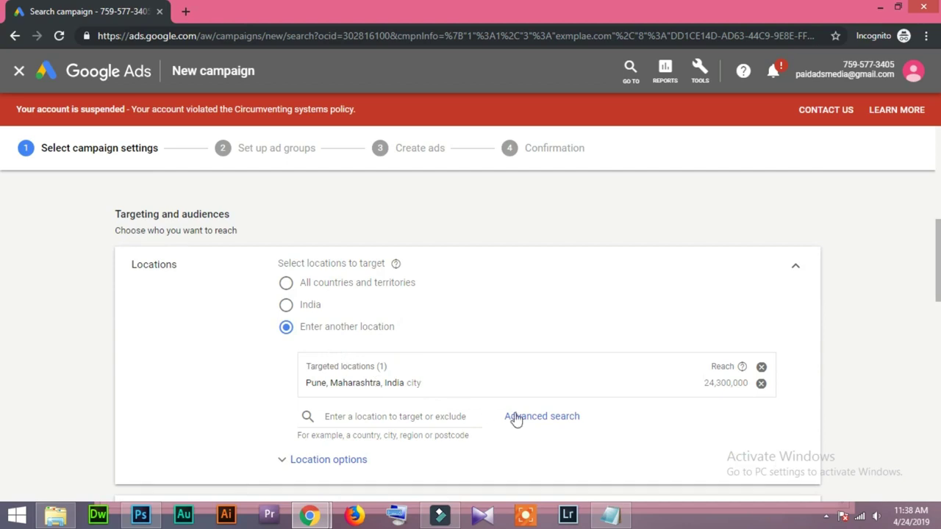
{"action": "left_click", "coordinate": [549, 416]}
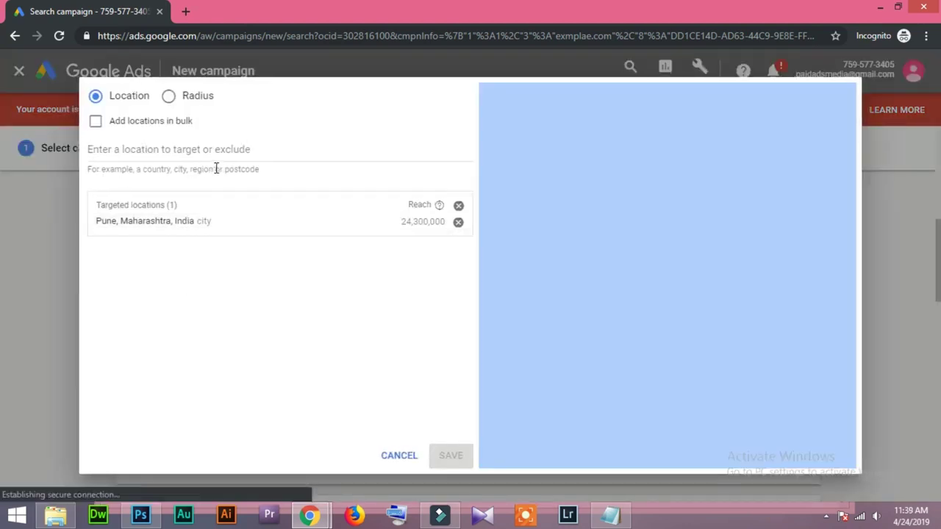
Search for the location "google" in the advanced location search and clear the search text again.
{"action": "left_click", "coordinate": [212, 150]}
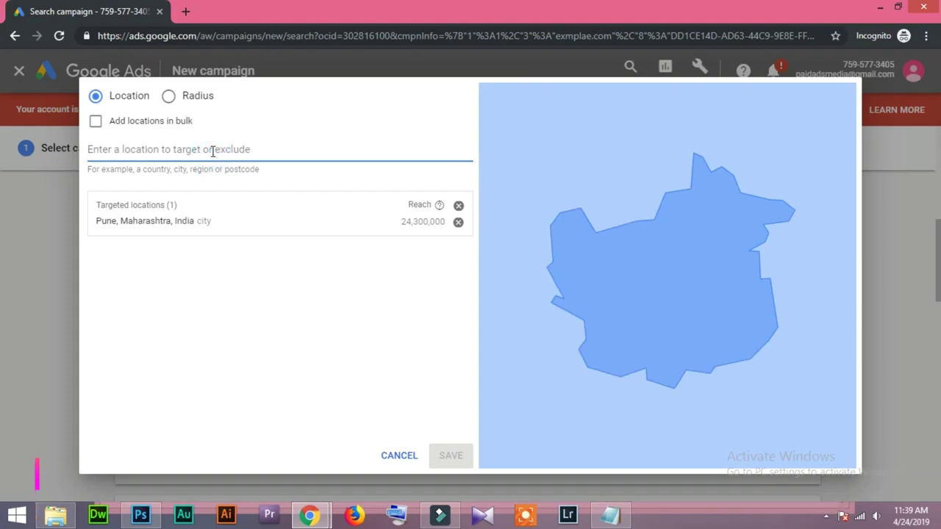
{"action": "type", "text": "google"}
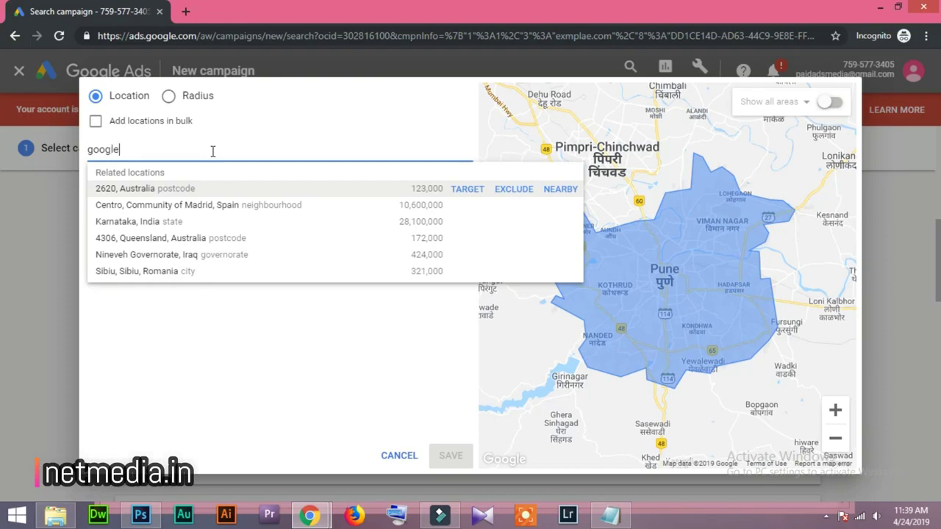
{"action": "key", "text": "BackSpace"}
{"action": "key", "text": "BackSpace"}
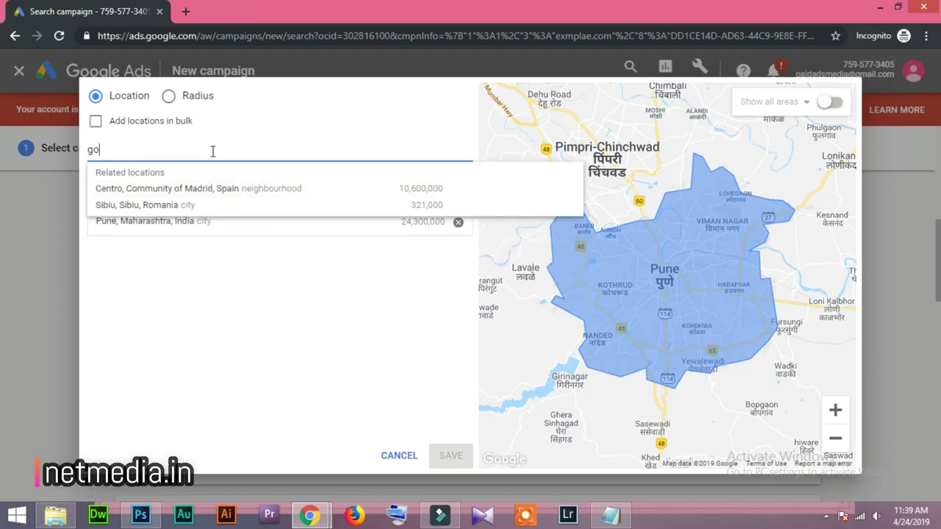
{"action": "key", "text": "BackSpace"}
{"action": "key", "text": "BackSpace"}
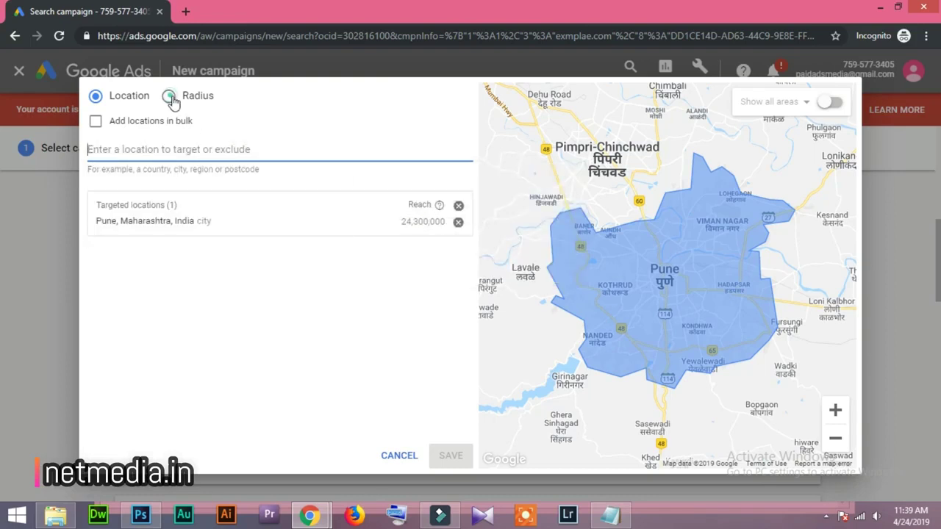
Switch to radius targeting and target 20 mi around Google My Business.
{"action": "left_click", "coordinate": [169, 98]}
{"action": "left_click", "coordinate": [180, 149]}
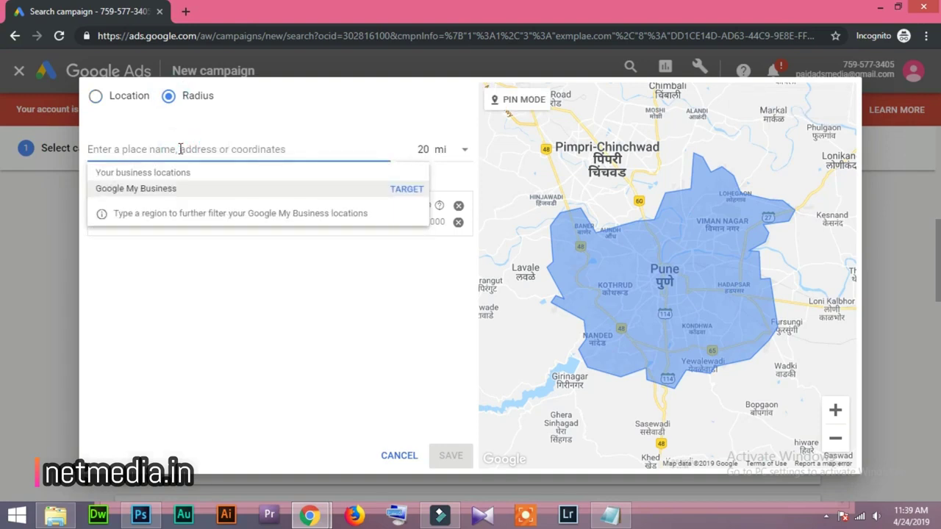
{"action": "left_click", "coordinate": [152, 190]}
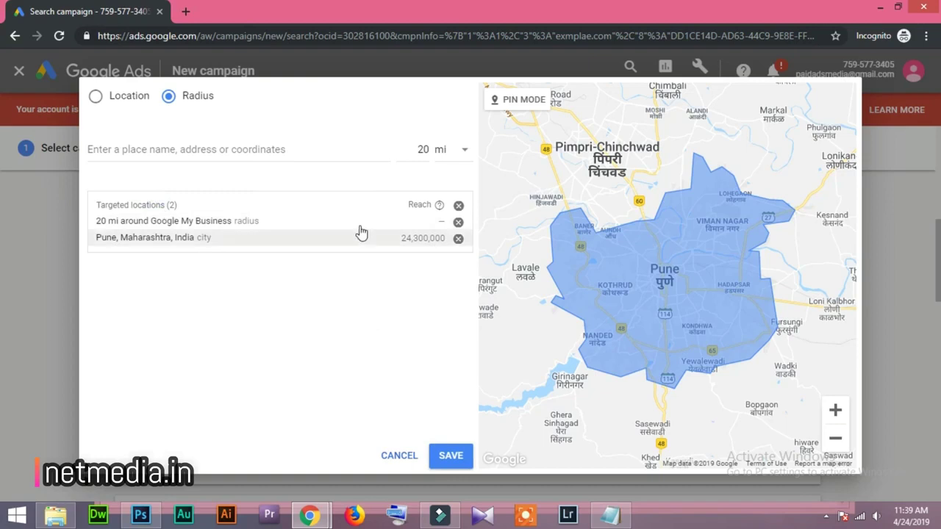
Set the targeting radius to 50 km, and cancel the advanced location search without saving.
{"action": "left_click", "coordinate": [421, 149]}
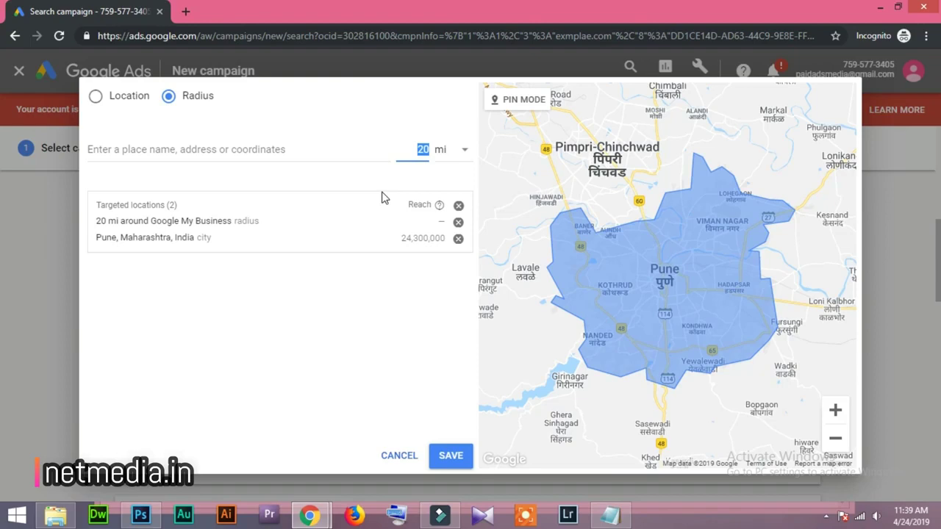
{"action": "type", "text": "50"}
{"action": "left_click", "coordinate": [346, 184]}
{"action": "left_click", "coordinate": [465, 149]}
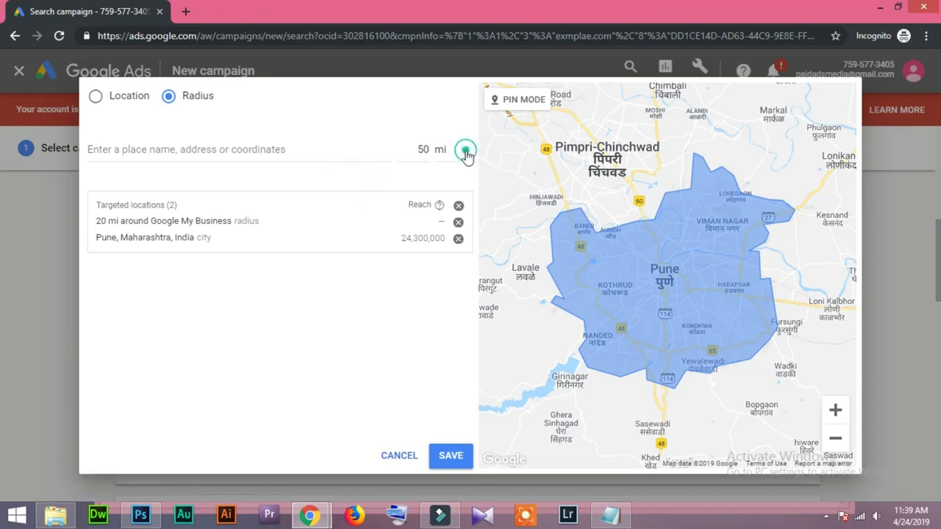
{"action": "left_click", "coordinate": [454, 189]}
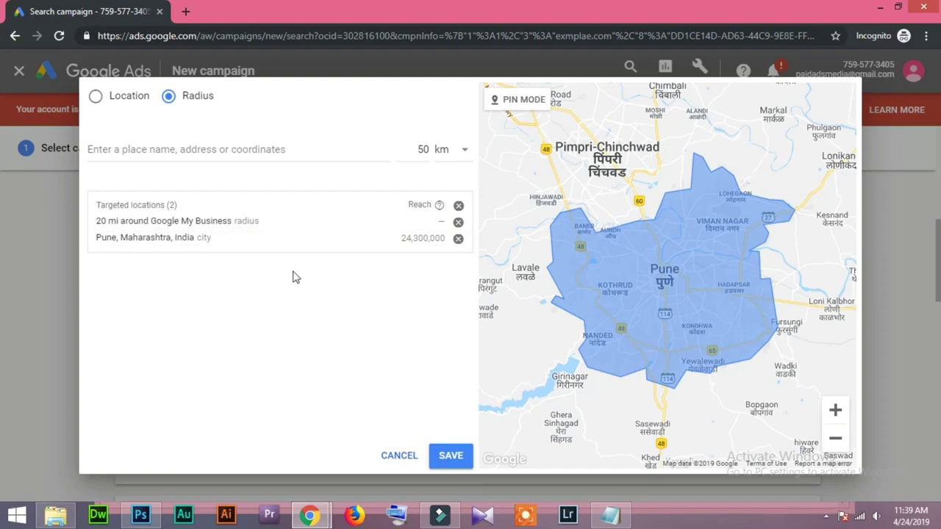
{"action": "left_click", "coordinate": [401, 457]}
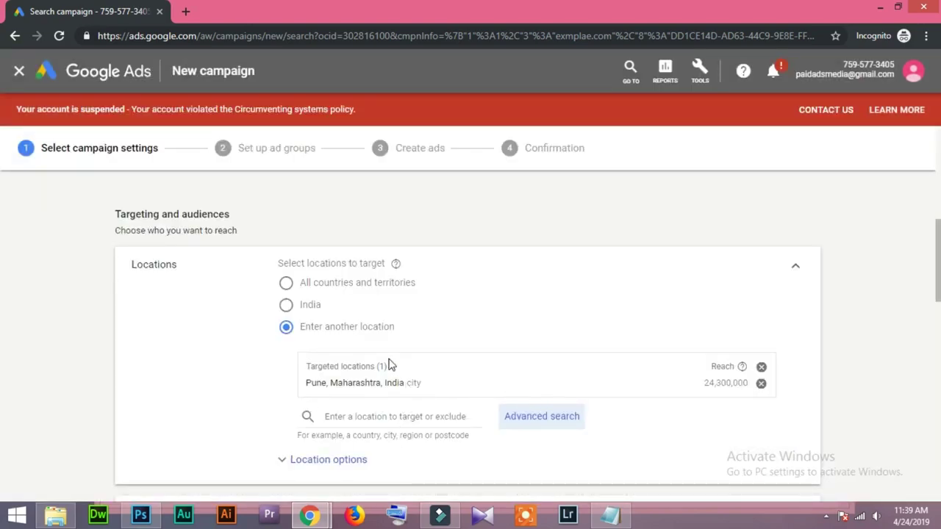
Expand the location options below the targeted locations to show the Target and Exclude choices.
{"action": "scroll", "coordinate": [275, 412], "scroll_direction": "down", "scroll_amount": 1}
{"action": "left_click", "coordinate": [323, 392]}
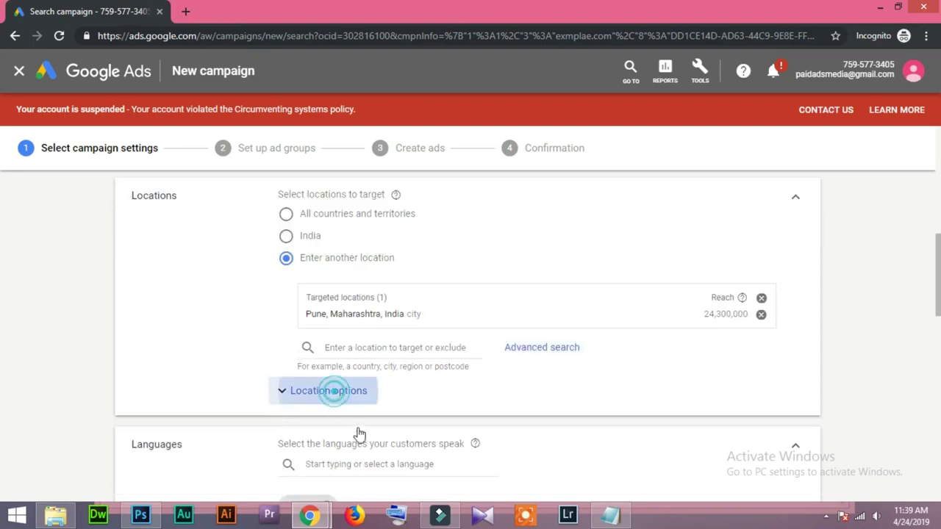
{"action": "scroll", "coordinate": [236, 445], "scroll_direction": "down", "scroll_amount": 1}
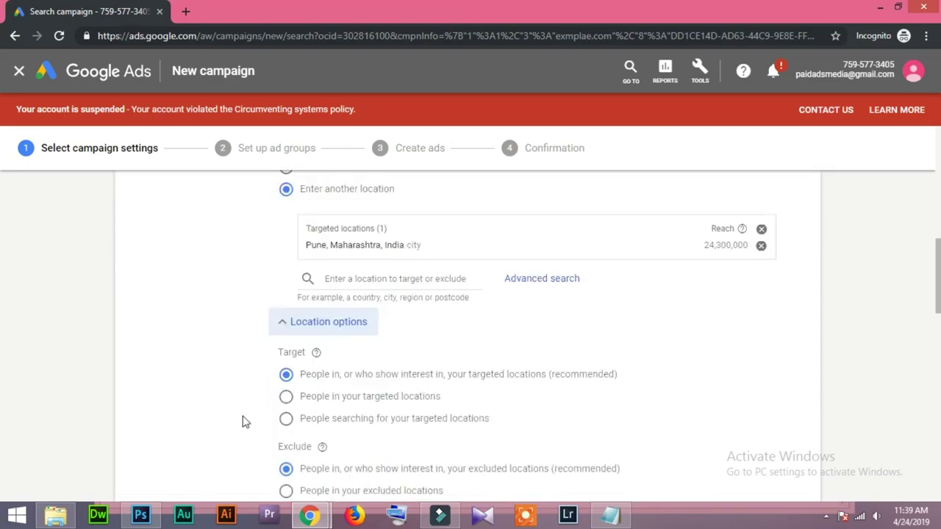
Switch to the Notepad list, highlight the phrase in the Keywords item, and return to the campaign settings.
{"action": "left_click", "coordinate": [610, 515]}
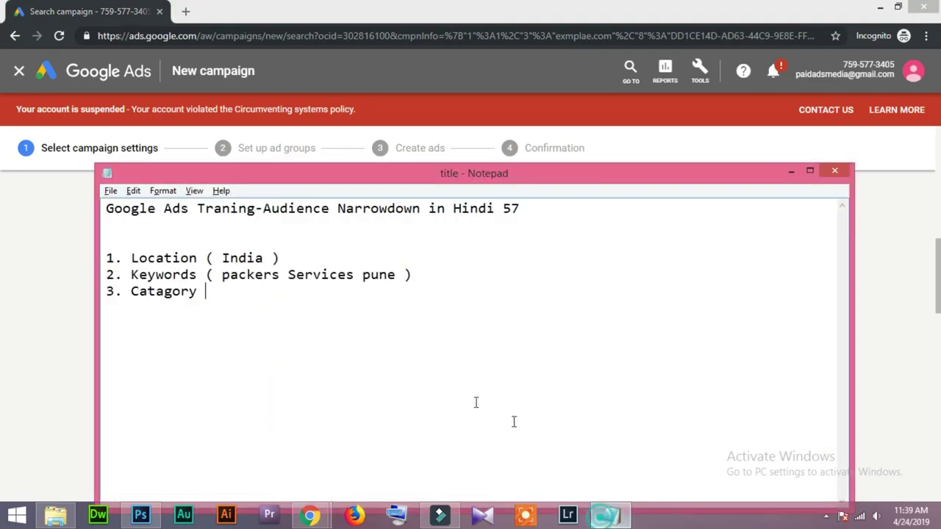
{"action": "left_click_drag", "start_coordinate": [221, 275], "coordinate": [399, 275]}
{"action": "left_click", "coordinate": [386, 336]}
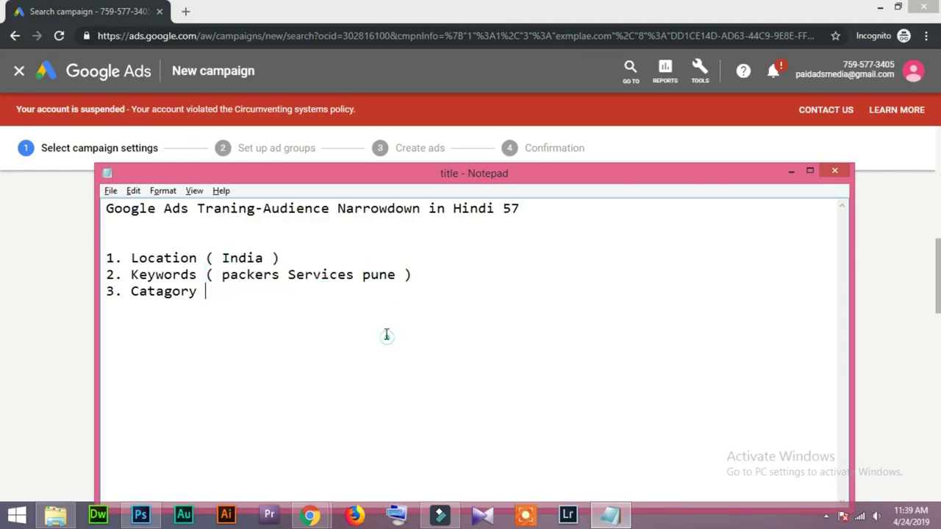
{"action": "left_click", "coordinate": [791, 171]}
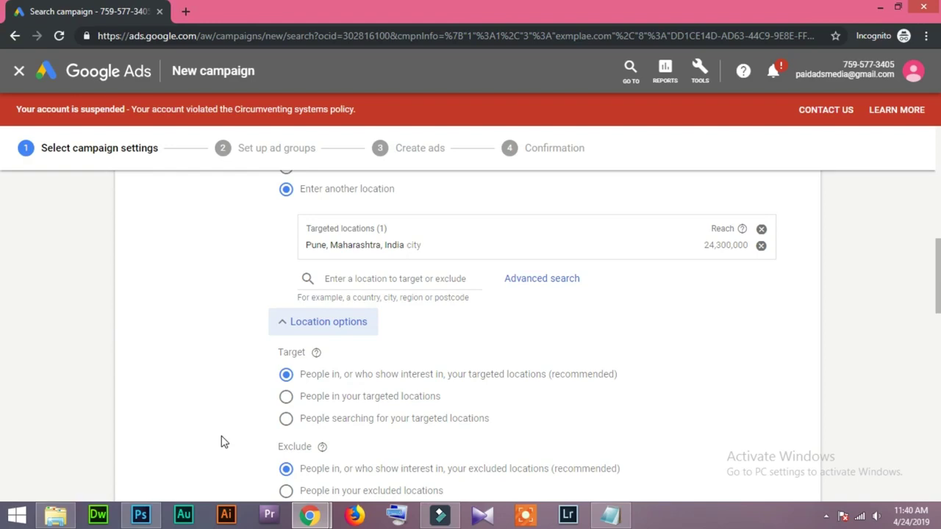
Target people searching for the targeted locations, and keep the recommended Exclude option after trying "People in your excluded locations".
{"action": "left_click", "coordinate": [286, 419]}
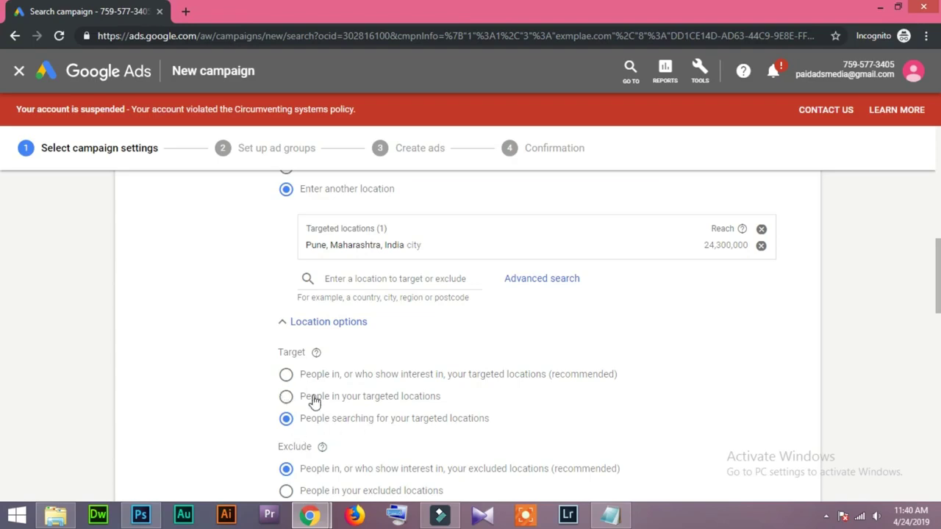
{"action": "scroll", "coordinate": [215, 382], "scroll_direction": "down", "scroll_amount": 2}
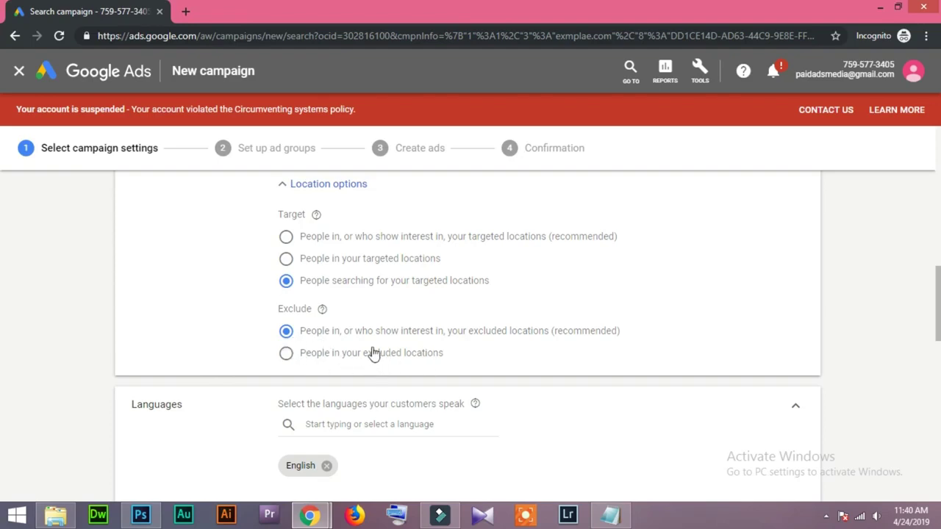
{"action": "left_click", "coordinate": [286, 353]}
{"action": "left_click", "coordinate": [286, 333]}
Check the list of customer languages and remove English from the campaign's languages.
{"action": "scroll", "coordinate": [200, 351], "scroll_direction": "down", "scroll_amount": 2}
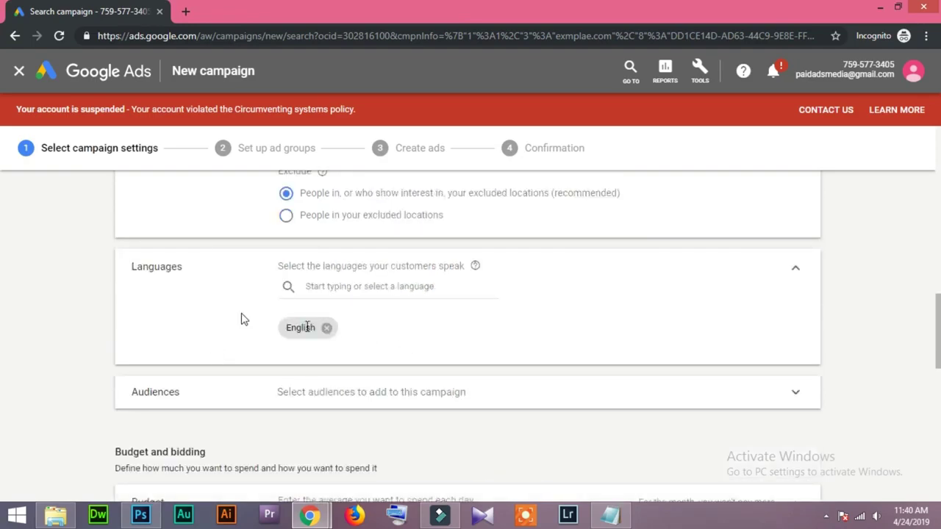
{"action": "left_click", "coordinate": [378, 289]}
{"action": "left_click", "coordinate": [226, 320]}
{"action": "left_click", "coordinate": [332, 290]}
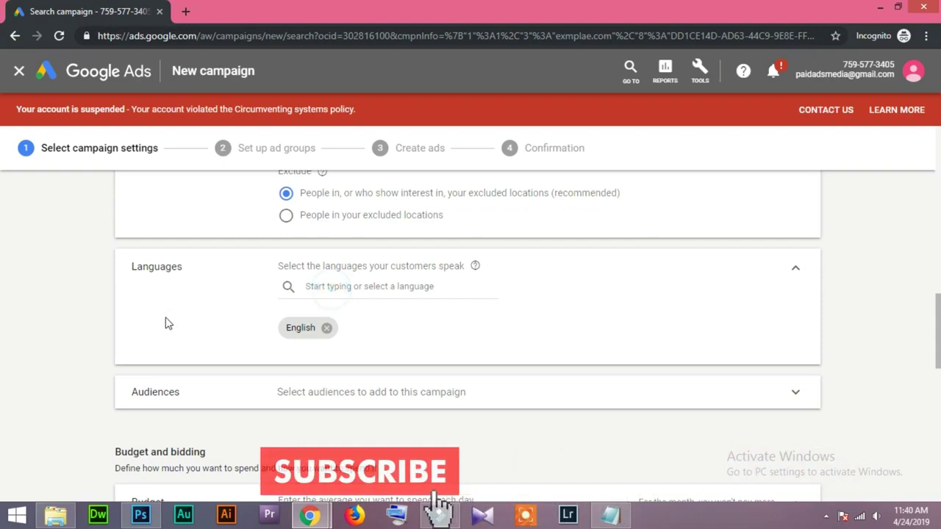
{"action": "left_click", "coordinate": [166, 320]}
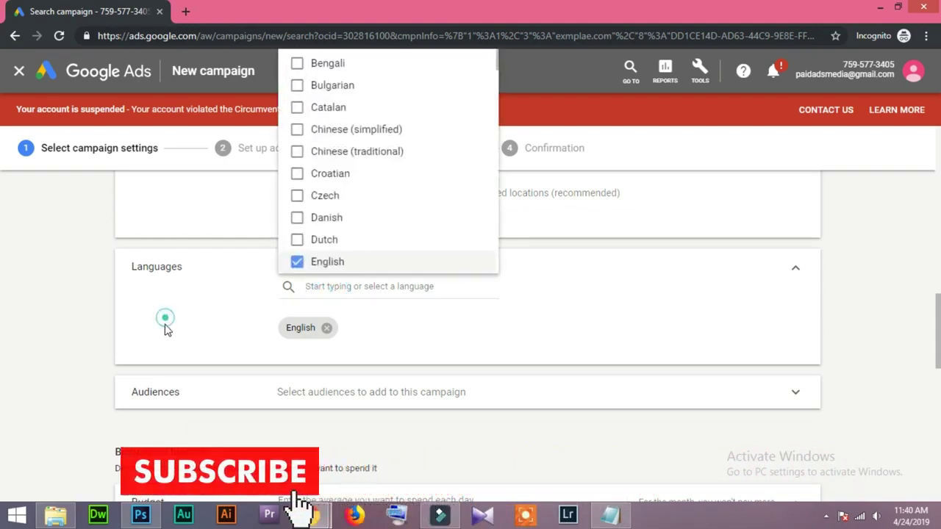
{"action": "left_click", "coordinate": [326, 327]}
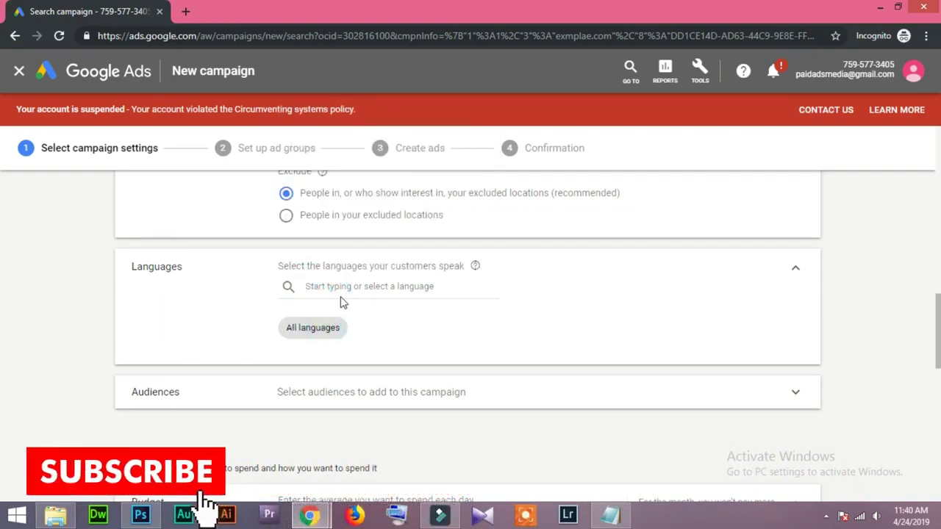
Review the languages available for the campaign without selecting any.
{"action": "left_click", "coordinate": [298, 286]}
{"action": "left_click", "coordinate": [184, 310]}
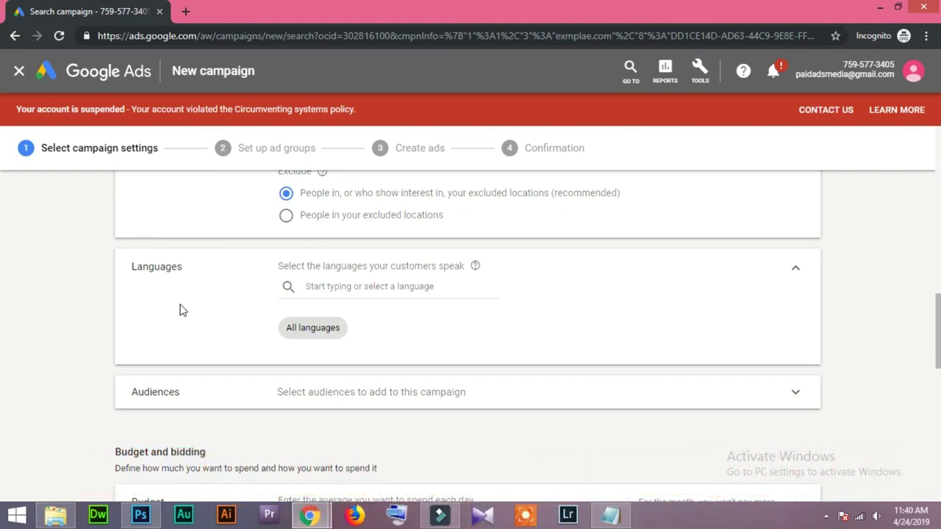
{"action": "scroll", "coordinate": [182, 309], "scroll_direction": "down", "scroll_amount": 1}
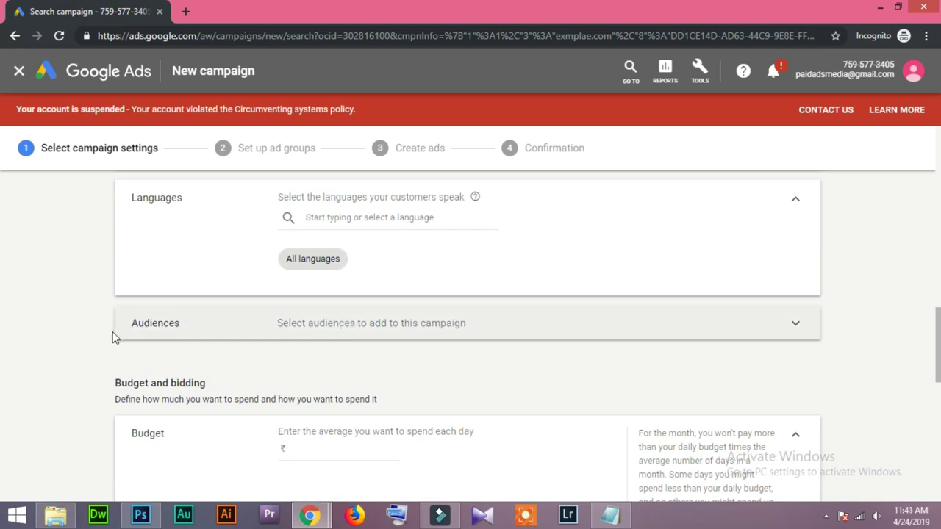
{"action": "left_click", "coordinate": [360, 216]}
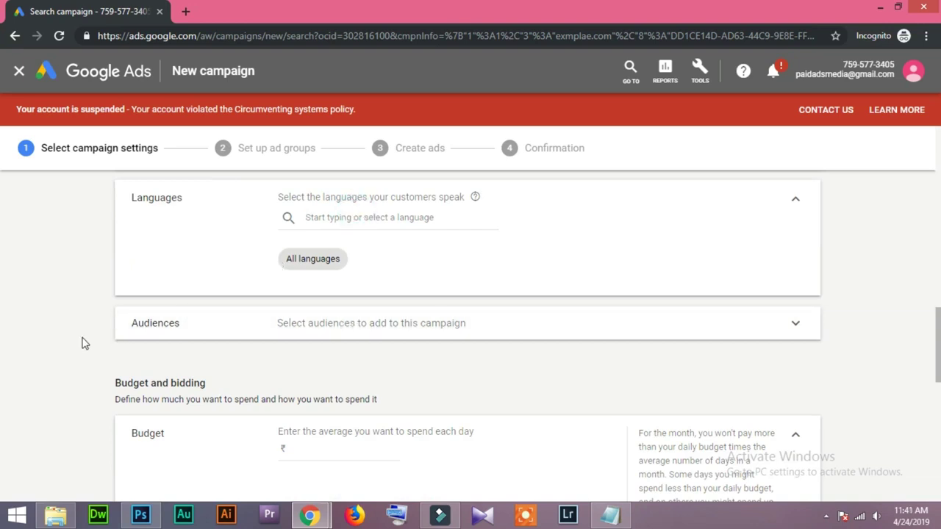
Expand the campaign's Audiences section and search for audiences matching "Gover", shortening the search term to "Gove".
{"action": "left_click", "coordinate": [4, 344]}
{"action": "left_click", "coordinate": [359, 322]}
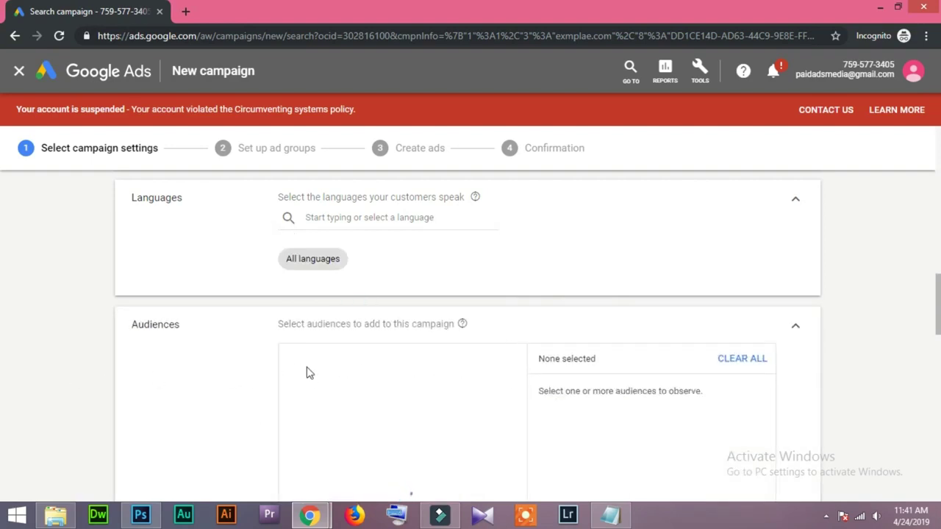
{"action": "scroll", "coordinate": [368, 376], "scroll_direction": "down", "scroll_amount": 1}
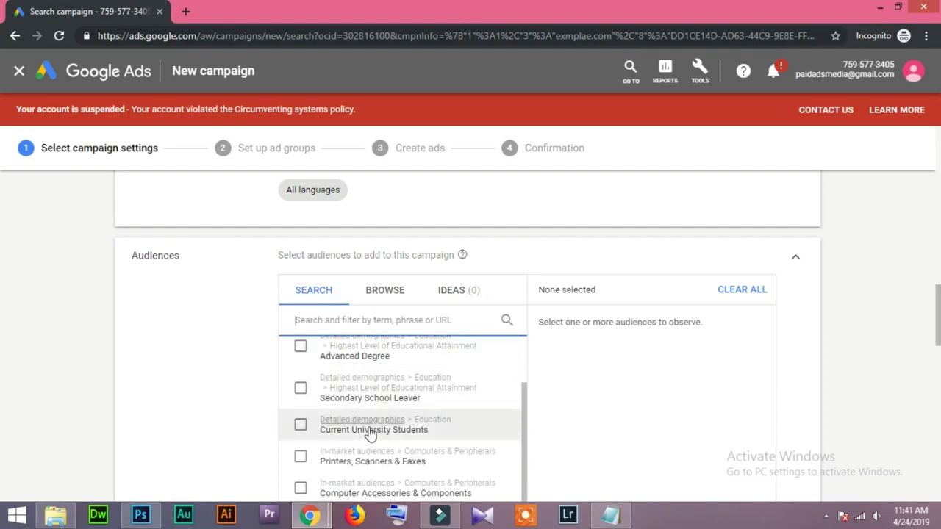
{"action": "left_click", "coordinate": [330, 322]}
{"action": "type", "text": "Gover"}
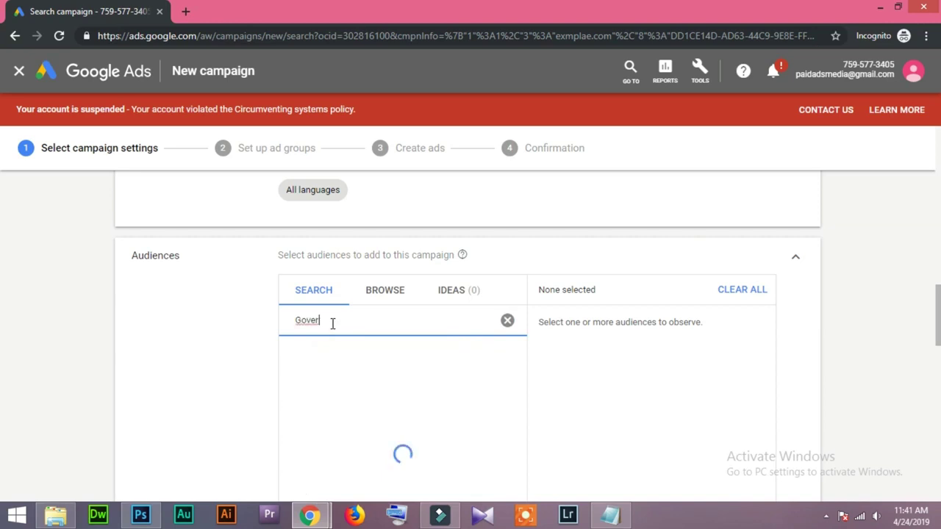
{"action": "key", "text": "BackSpace"}
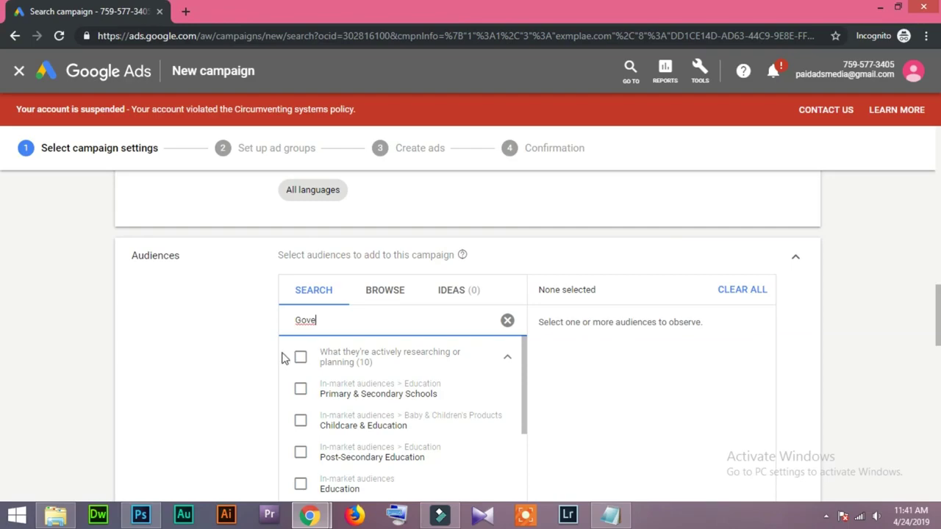
Look over the budget, bidding and ad extension settings, and highlight "packers Services pune" in the Notepad list before clearing the selection.
{"action": "scroll", "coordinate": [206, 358], "scroll_direction": "down", "scroll_amount": 6}
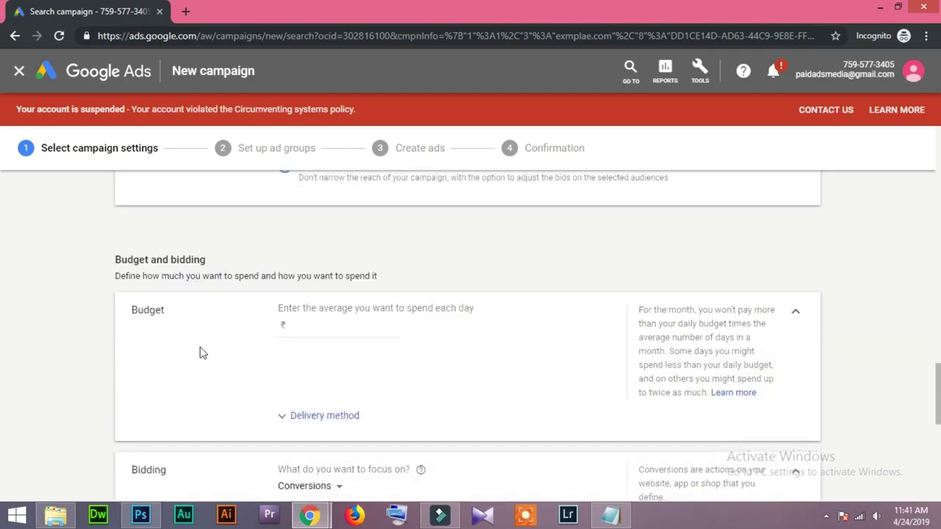
{"action": "scroll", "coordinate": [193, 390], "scroll_direction": "down", "scroll_amount": 2}
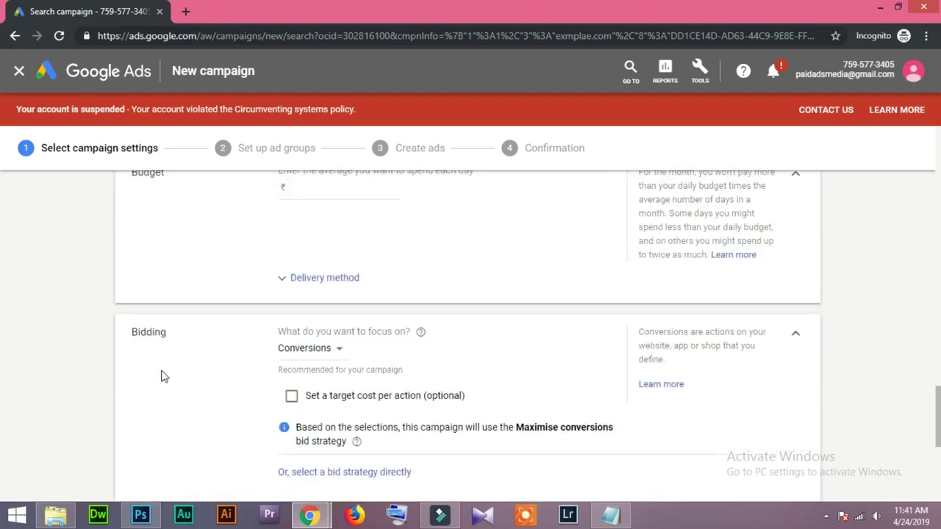
{"action": "scroll", "coordinate": [189, 381], "scroll_direction": "down", "scroll_amount": 5}
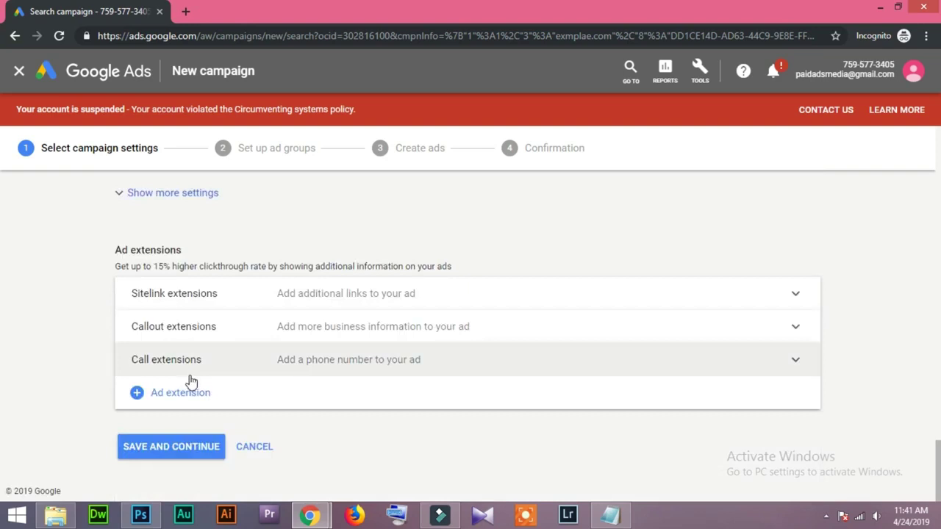
{"action": "key", "text": "alt+Tab"}
{"action": "left_click", "coordinate": [258, 309]}
{"action": "left_click_drag", "start_coordinate": [220, 274], "coordinate": [397, 272]}
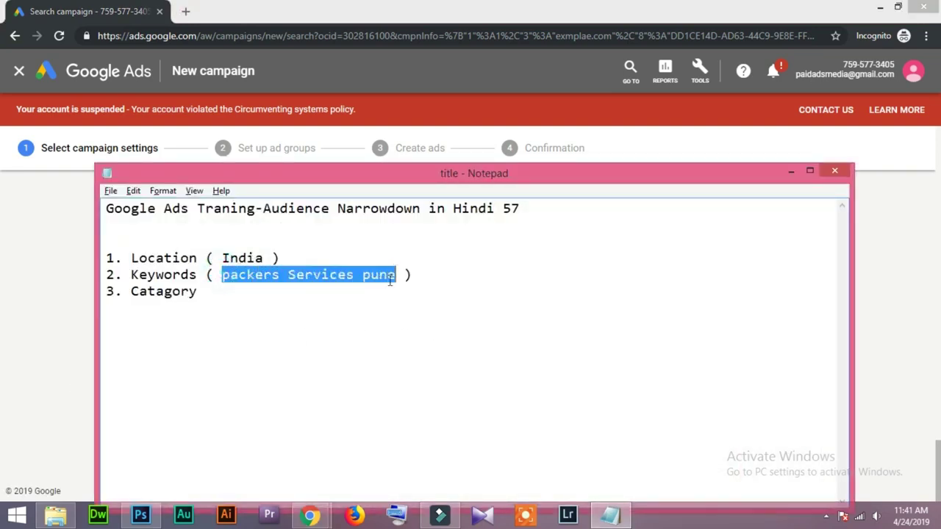
{"action": "left_click", "coordinate": [370, 301]}
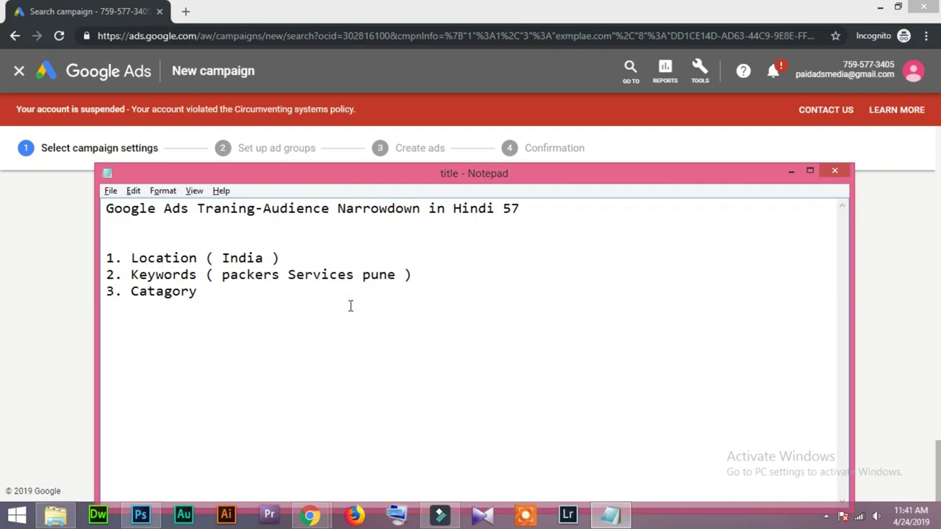